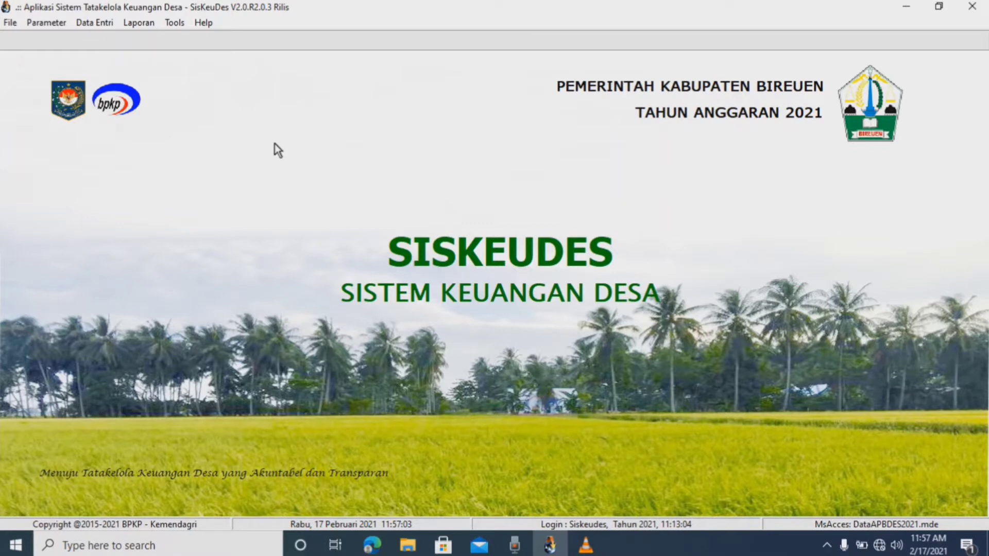
Open the village income (Pendapatan) data within the budget data entry (Isian Data Anggaran) of the Penganggaran module.
click(98, 24)
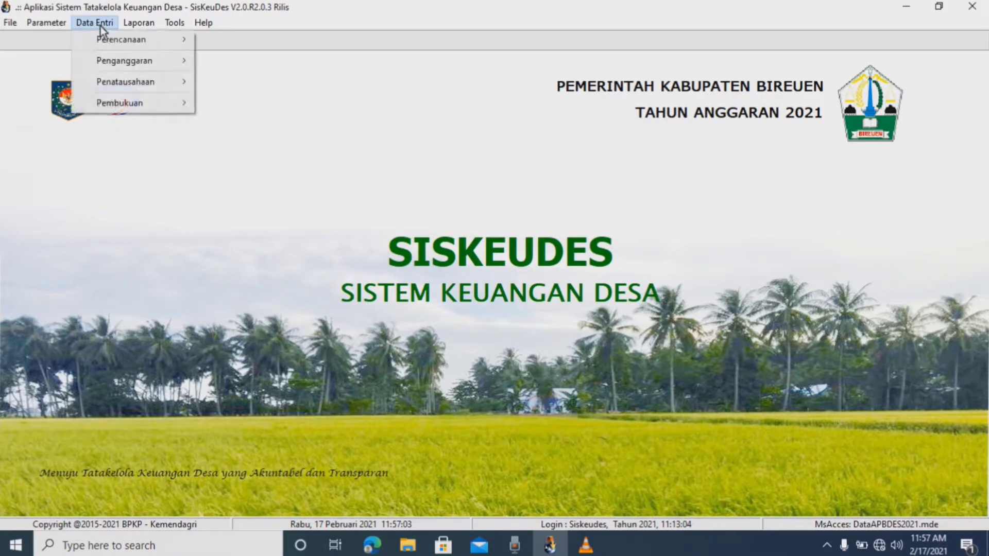
mouse_move(122, 63)
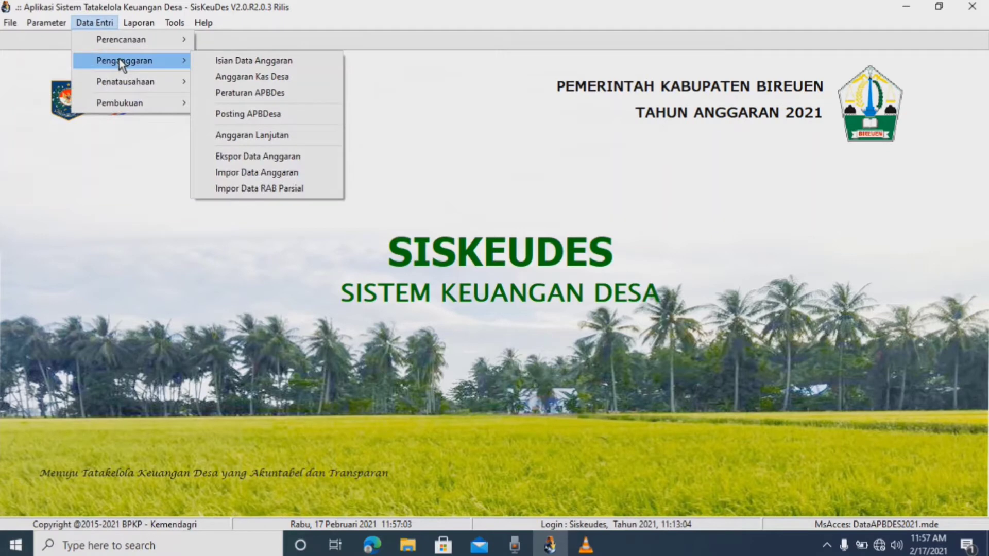
click(216, 65)
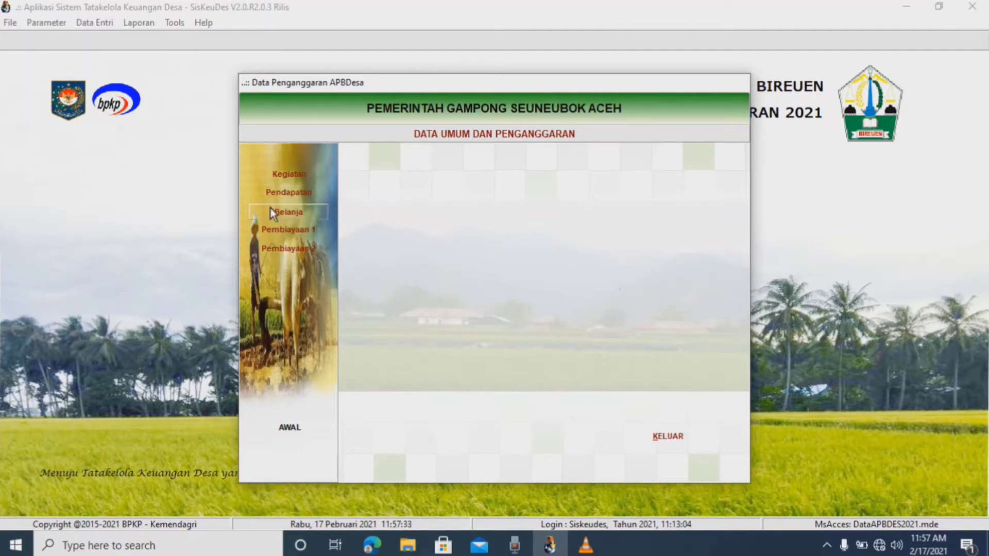
click(299, 188)
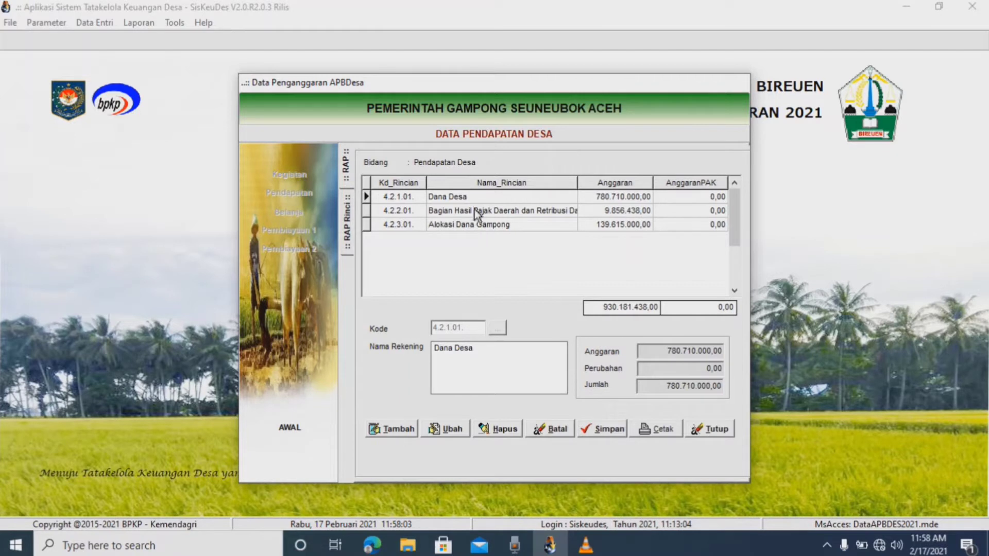
Delete the Dana Desa detail line and its income account 4.2.1.01.
double_click(463, 198)
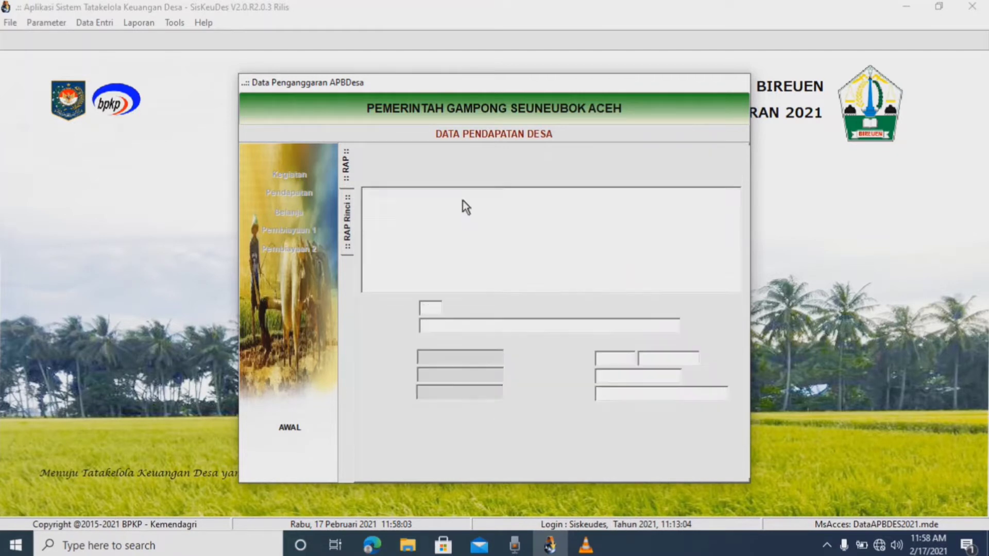
click(505, 429)
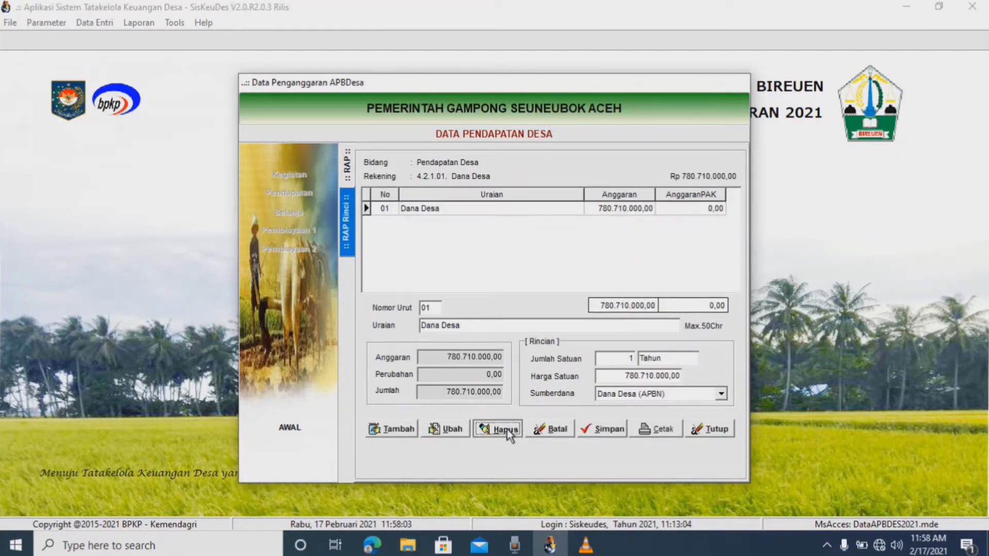
click(522, 319)
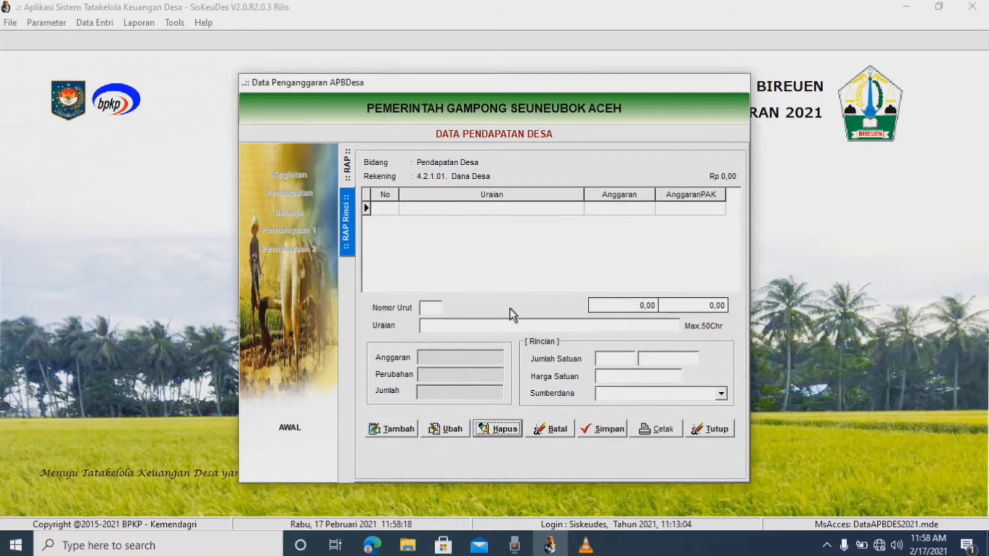
click(349, 175)
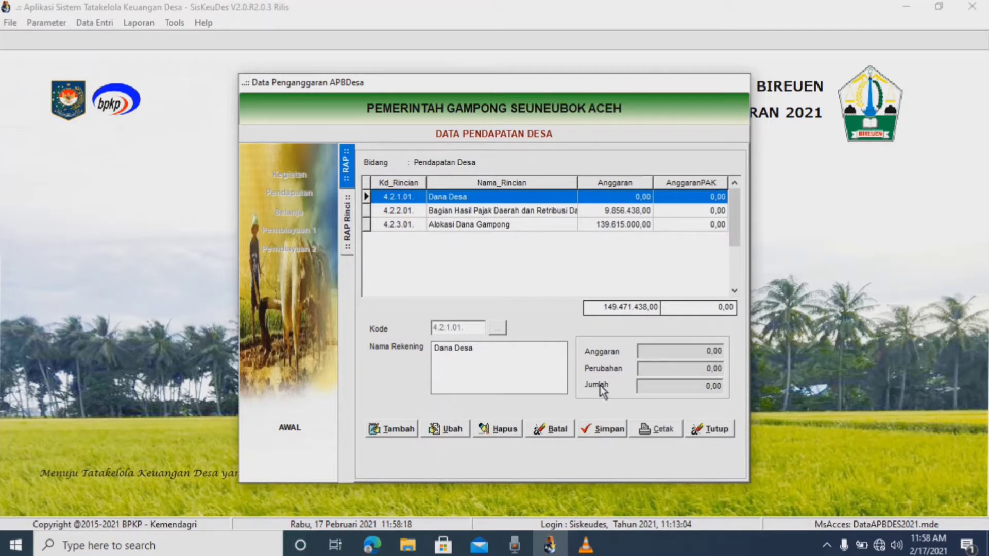
click(503, 430)
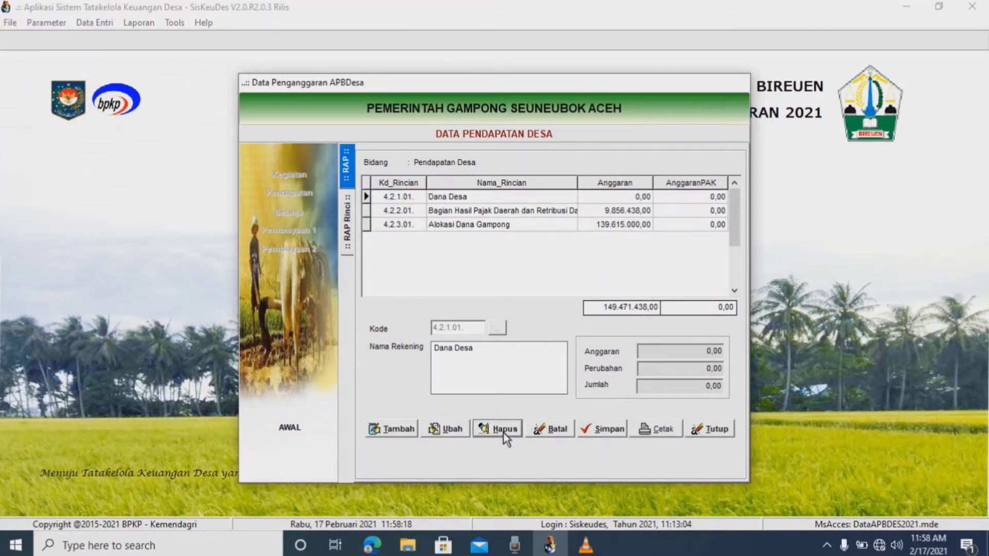
click(516, 321)
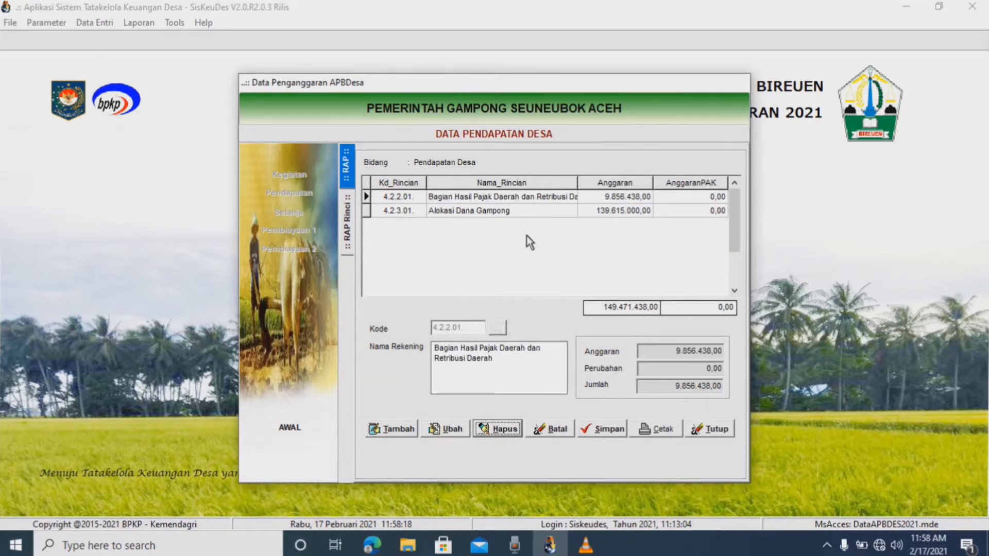
Add the income account 4.2.1.01 Dana Desa from the Pendapatan Transfer group and save it.
click(390, 430)
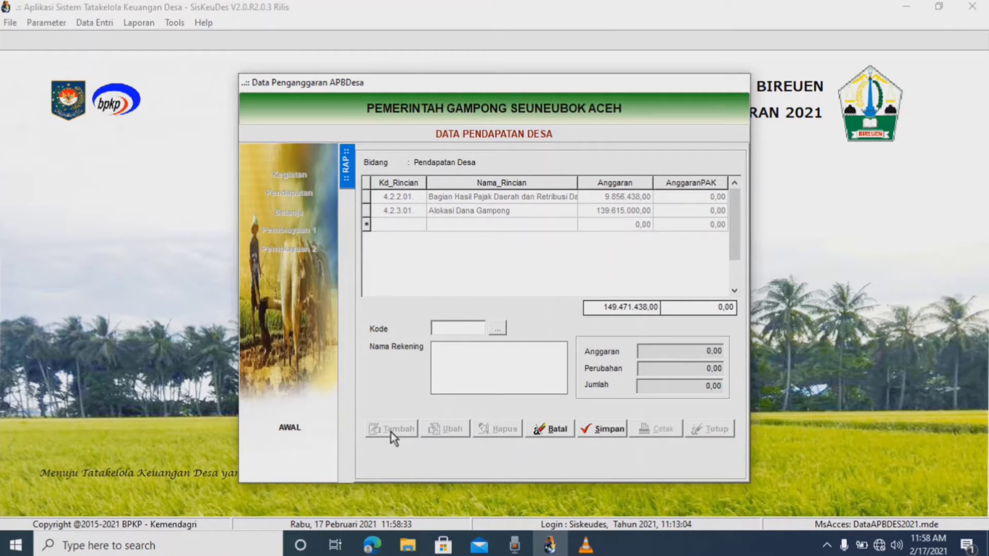
click(498, 330)
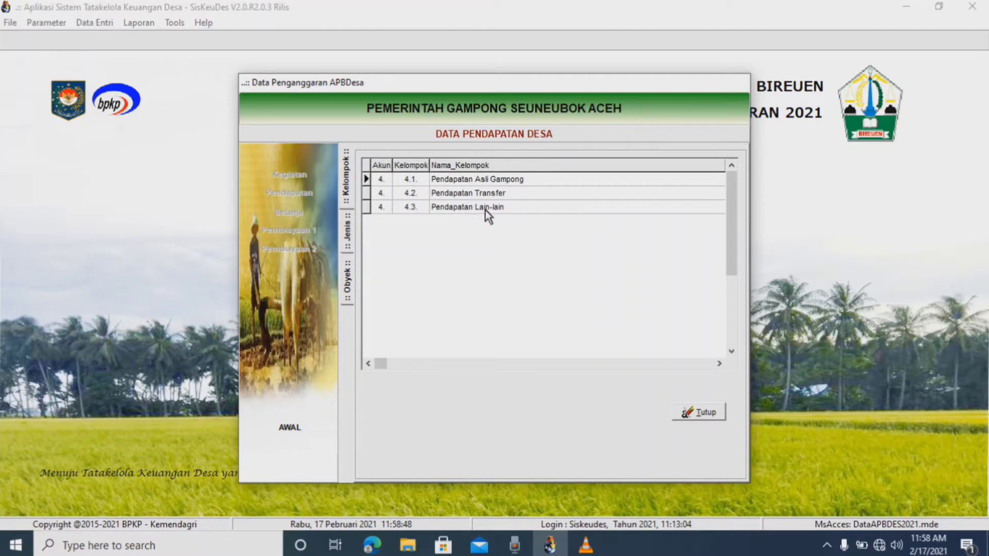
double_click(493, 193)
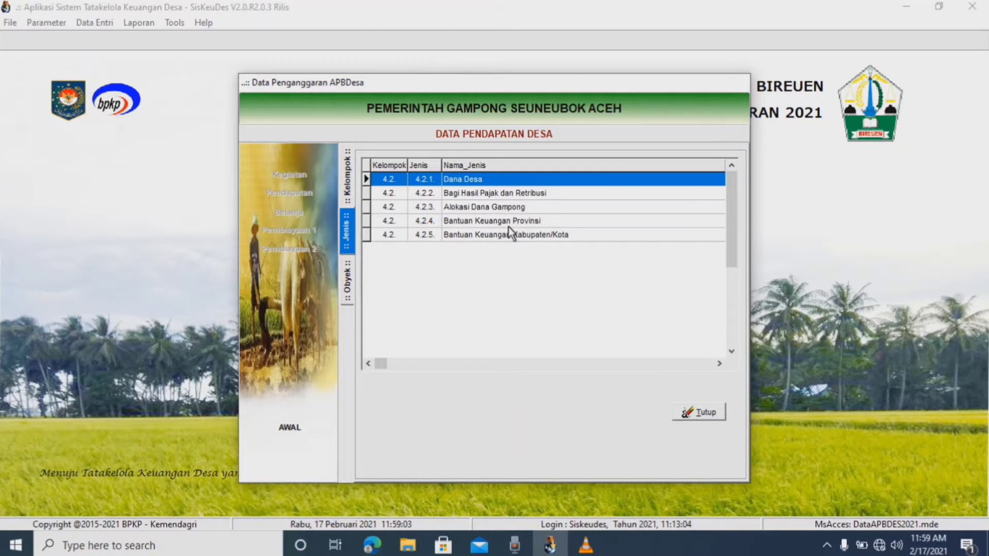
double_click(494, 181)
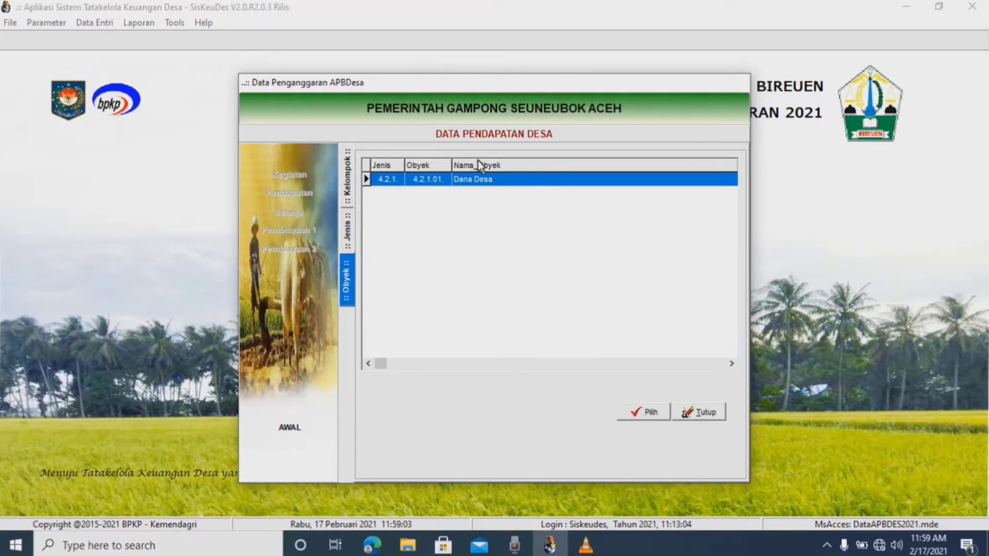
click(647, 413)
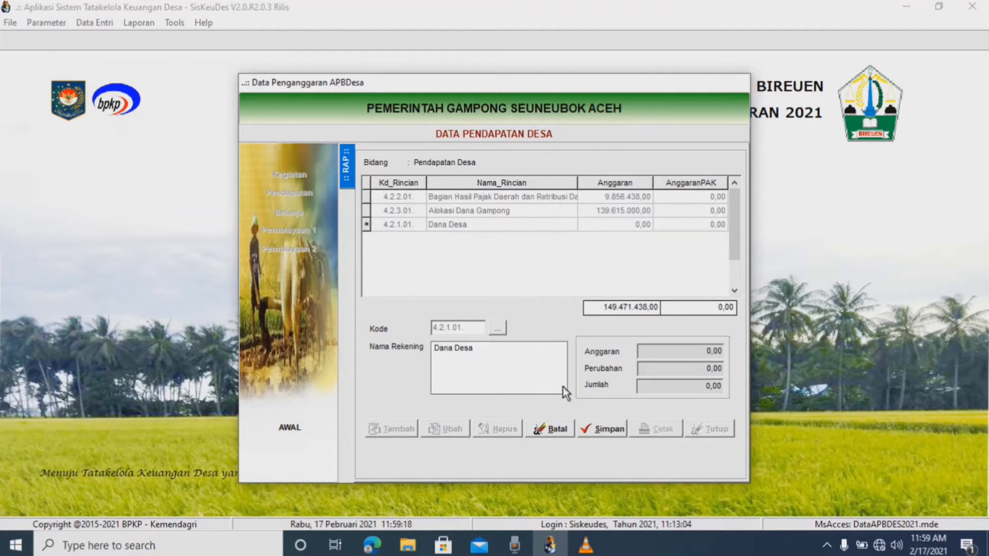
click(608, 431)
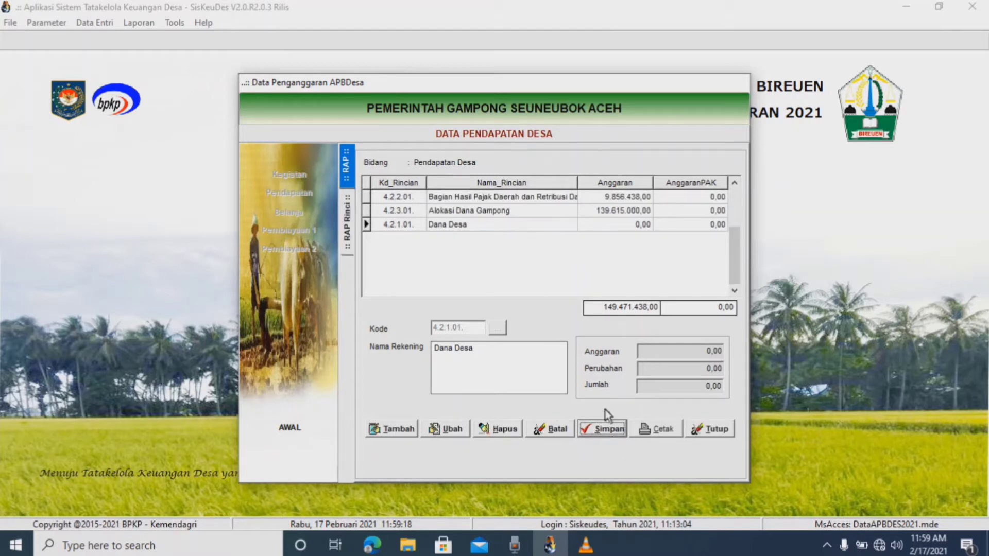
Start a detail line 01 under the Dana Desa account, described as Dana Desa with a quantity of 1 Tahun.
double_click(475, 224)
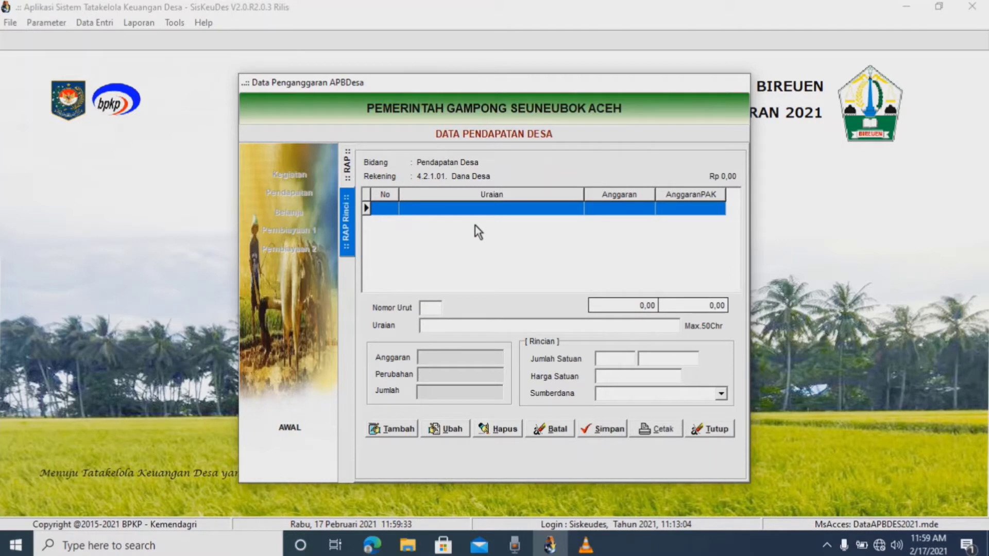
click(401, 433)
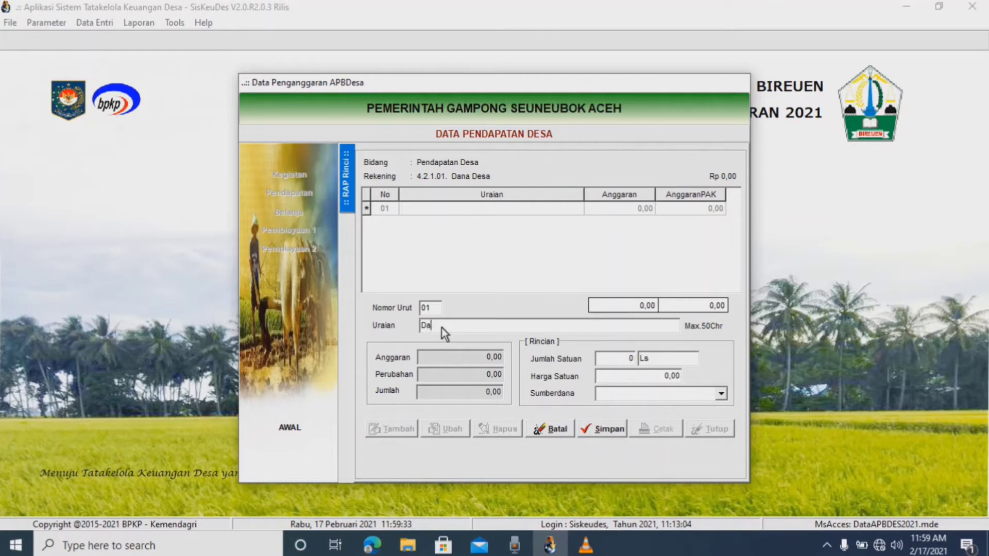
text(esa)
click(627, 363)
key(Tab)
text(Tahun)
Set the detail line's unit price to 780.710.000 and its fund source to Dana Desa (APBN), and save it.
click(667, 378)
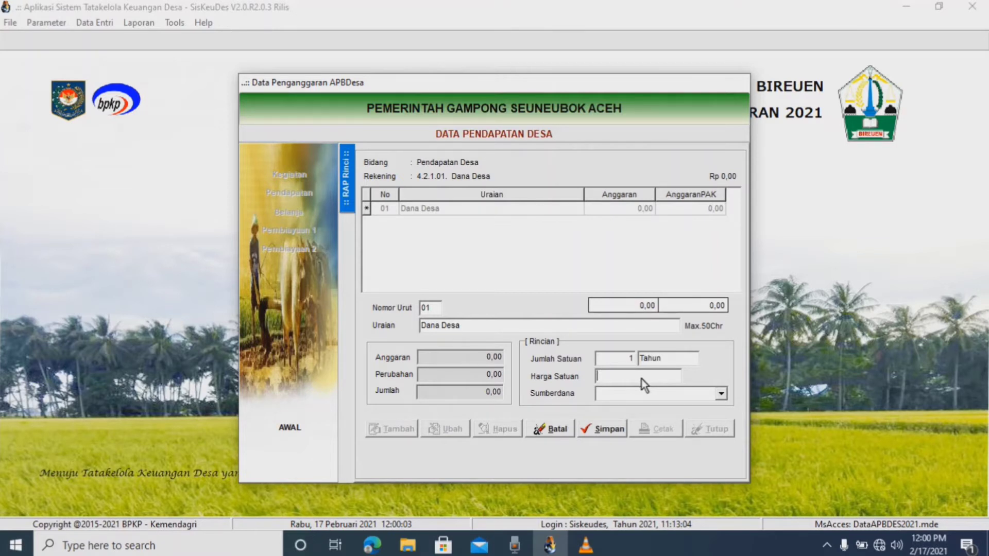
text(780.)
text(71)
text(0.000)
click(721, 393)
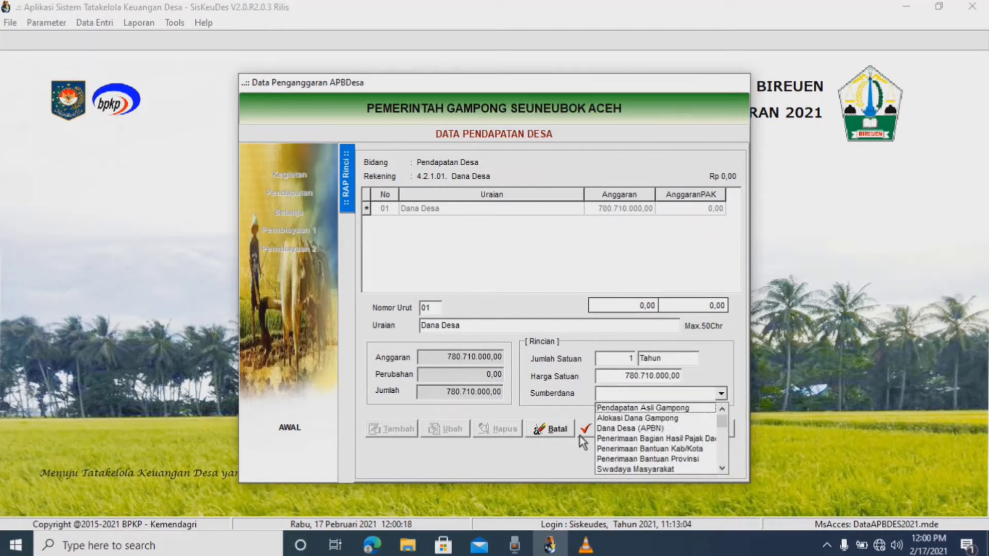
click(653, 429)
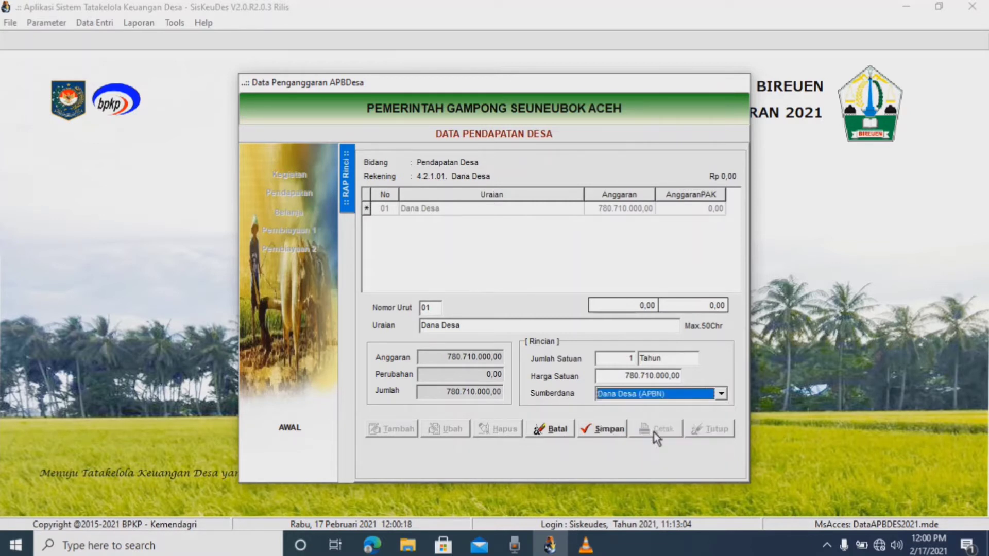
click(620, 433)
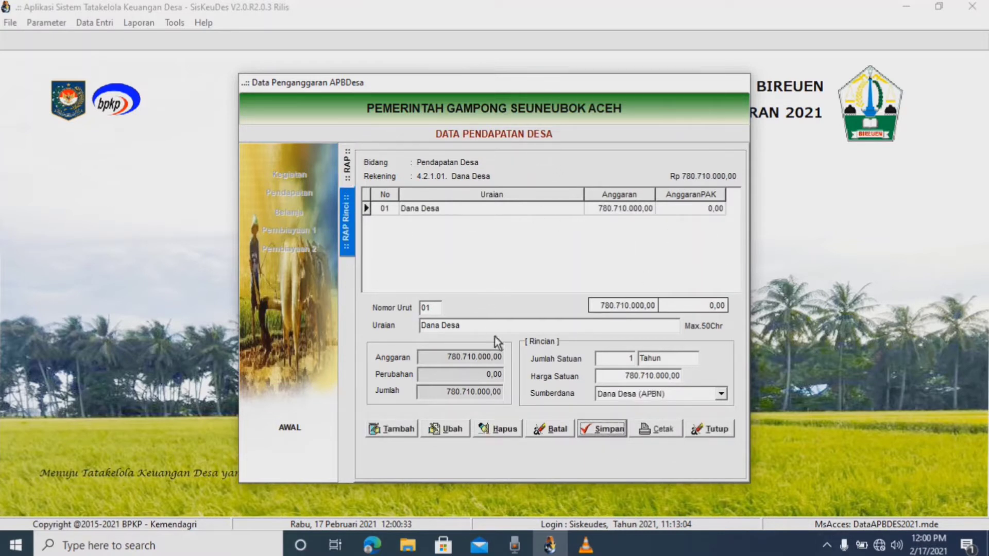
Preview the printed village income budget report, then close it and the income form.
click(346, 172)
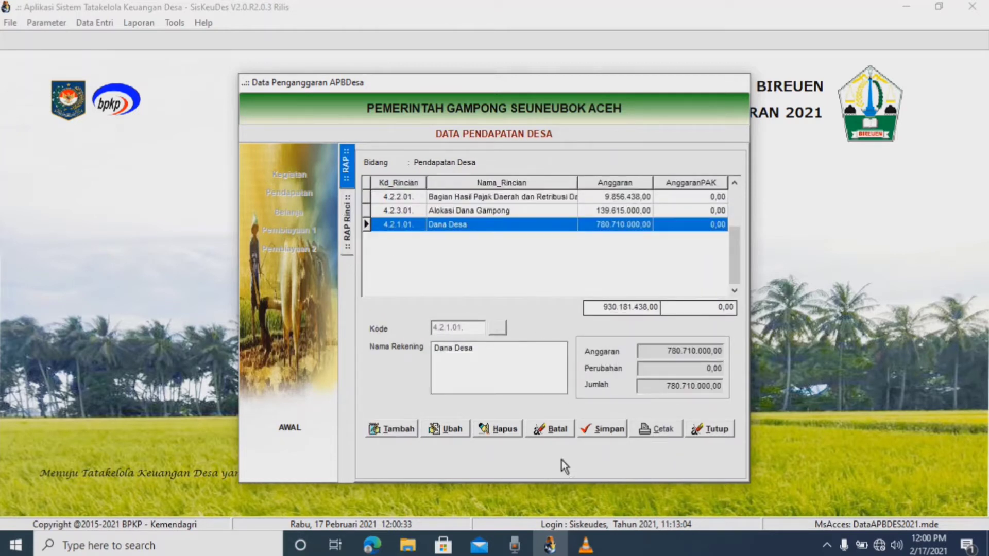
click(657, 434)
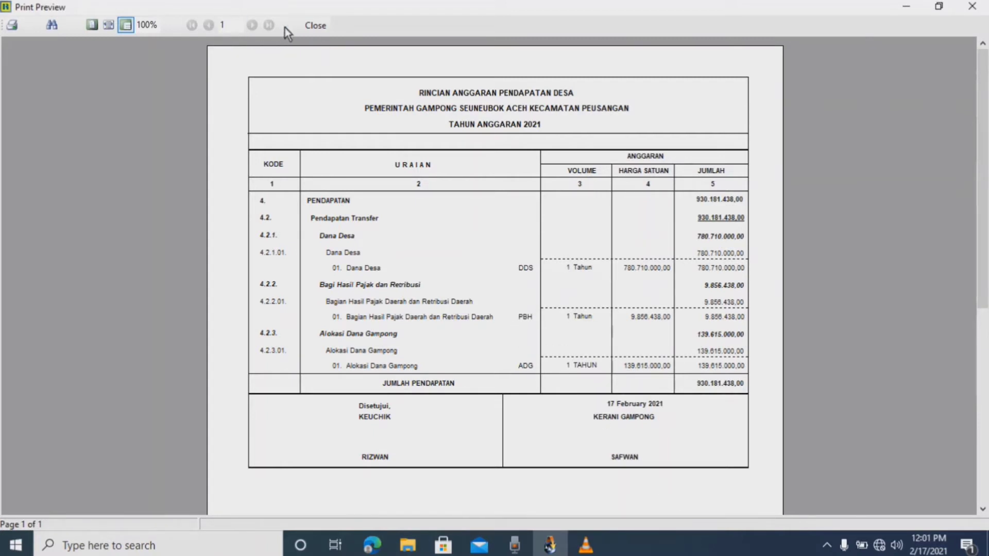
click(315, 27)
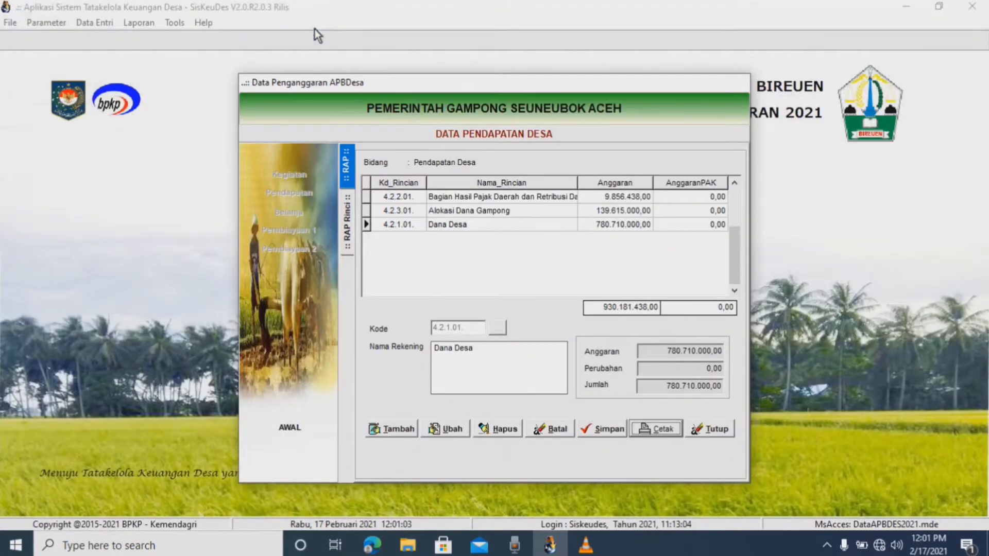
click(711, 431)
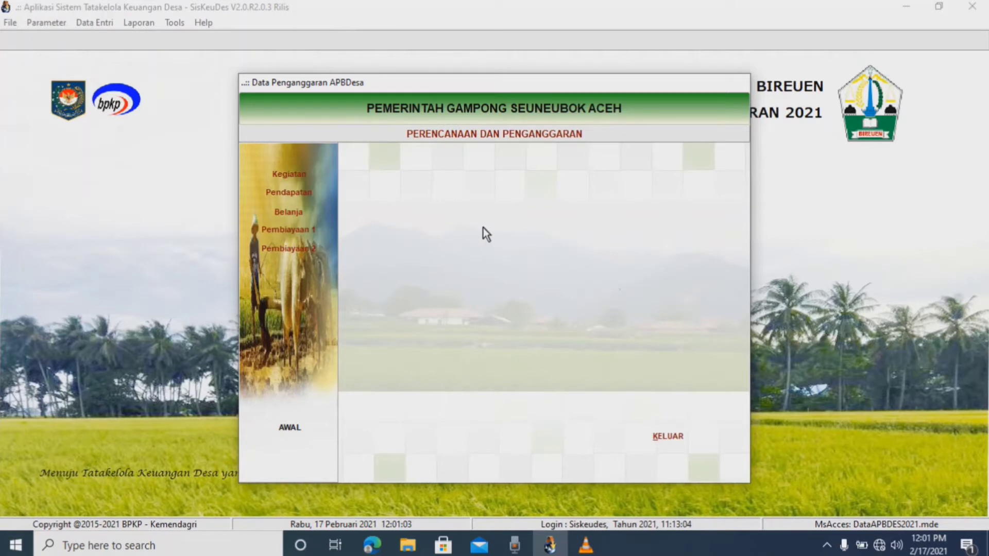
Examine the activities under sub-field 05.2009.01.01 of Bidang Penyelenggaraan Pemerintahan Gampong, then return to the list of fields.
click(295, 178)
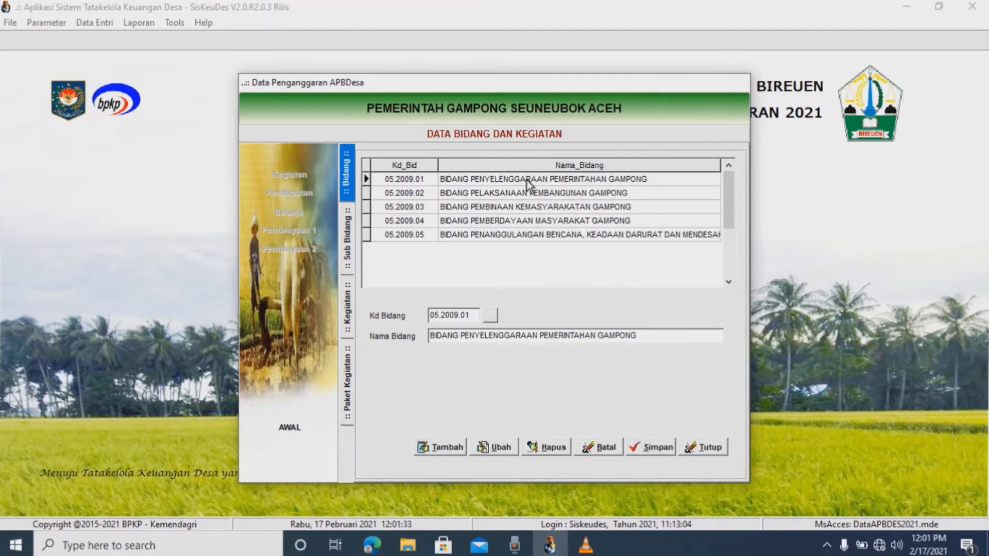
double_click(527, 180)
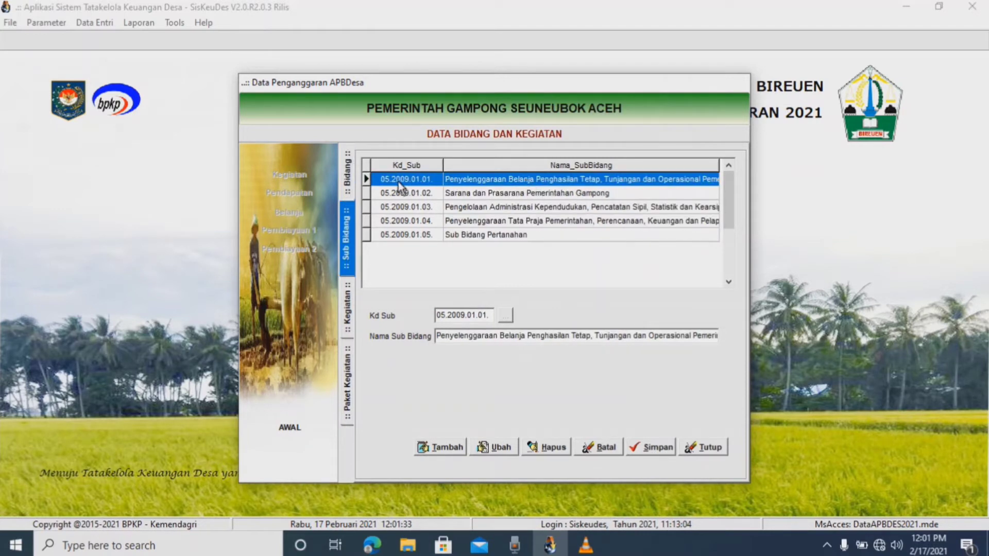
double_click(551, 178)
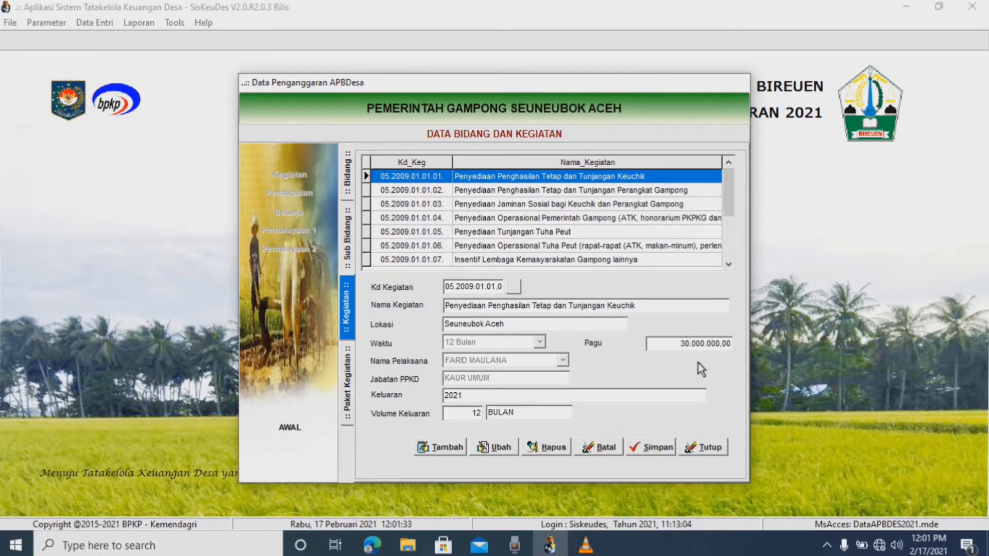
click(351, 250)
click(352, 183)
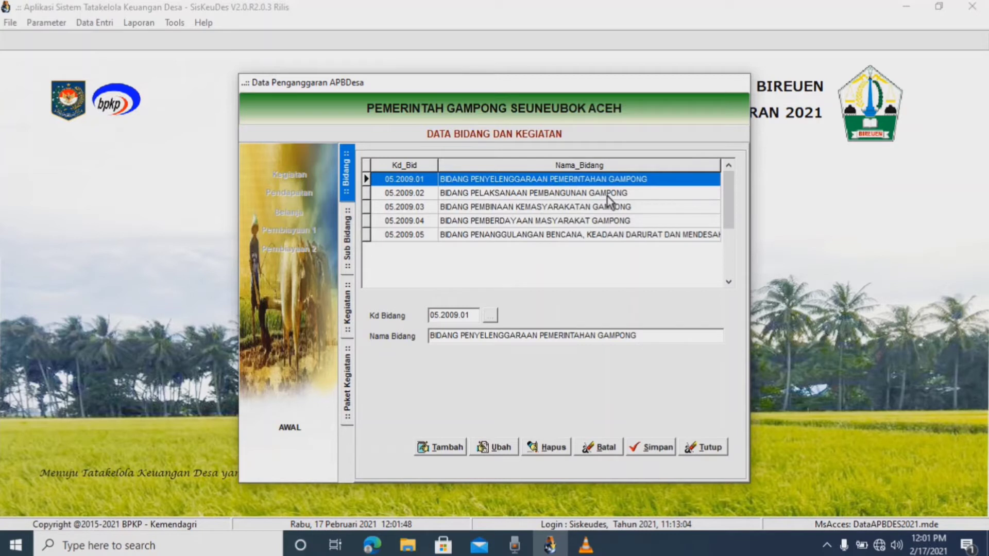
click(445, 450)
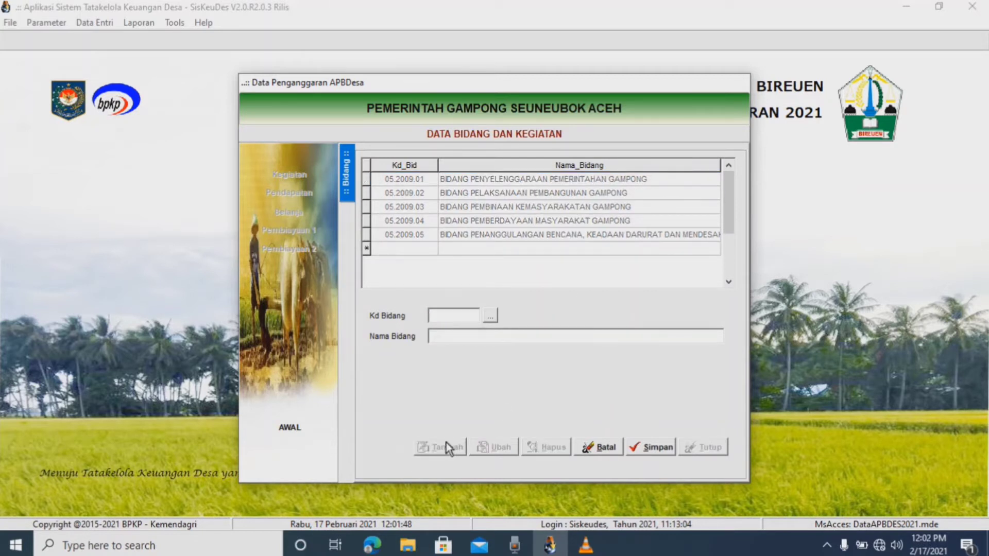
click(490, 319)
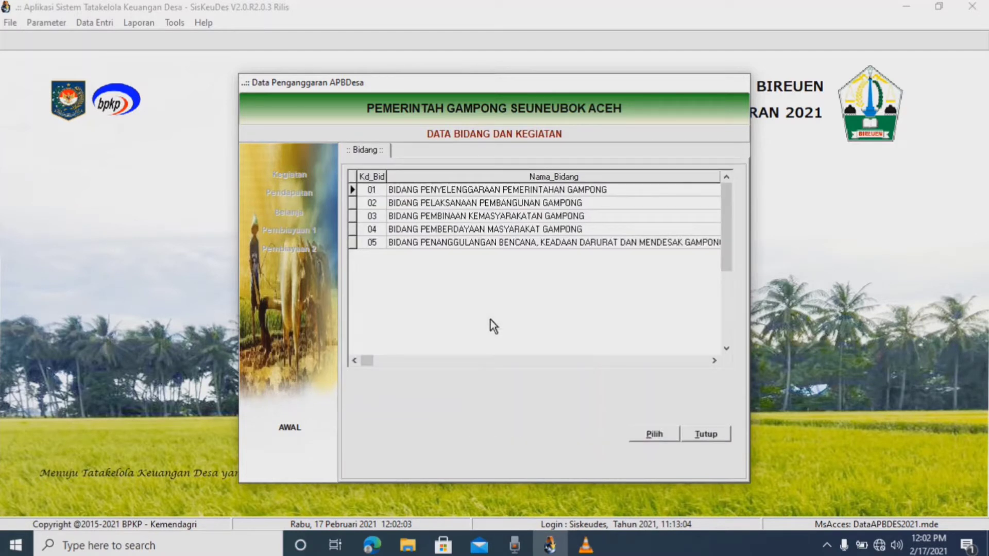
click(504, 192)
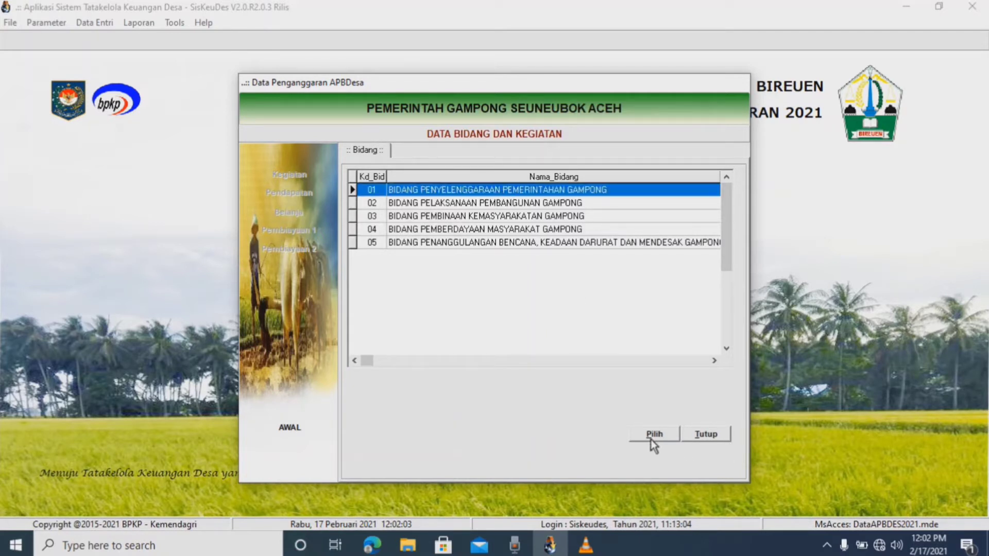
click(705, 435)
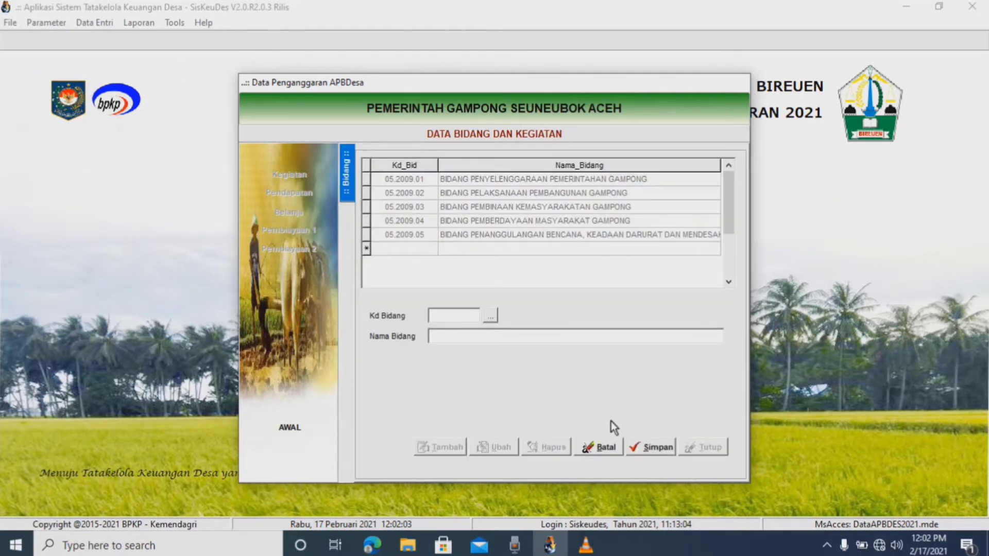
click(603, 453)
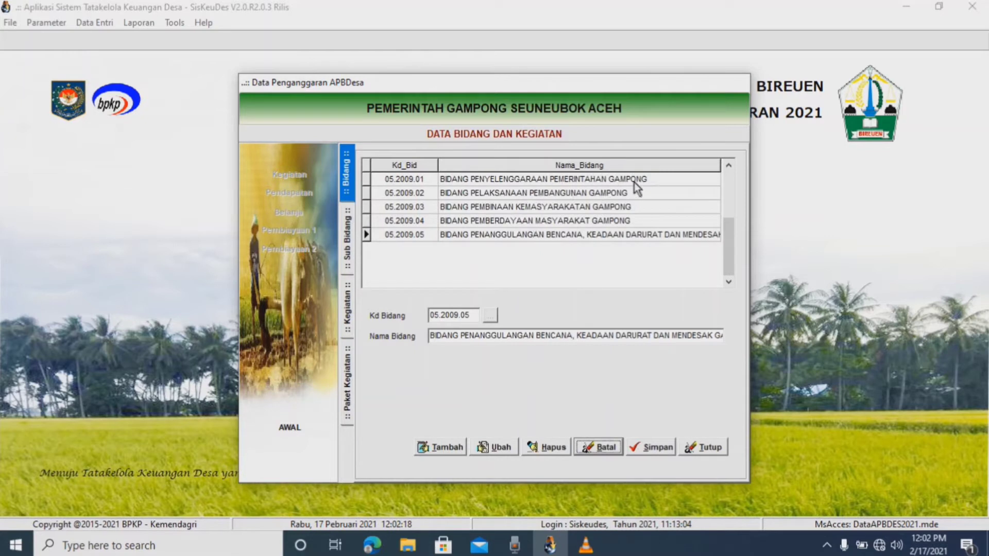
Start a new sub-field under Bidang Penyelenggaraan Pemerintahan Gampong, view the selectable sub-fields, and cancel the entry.
double_click(603, 179)
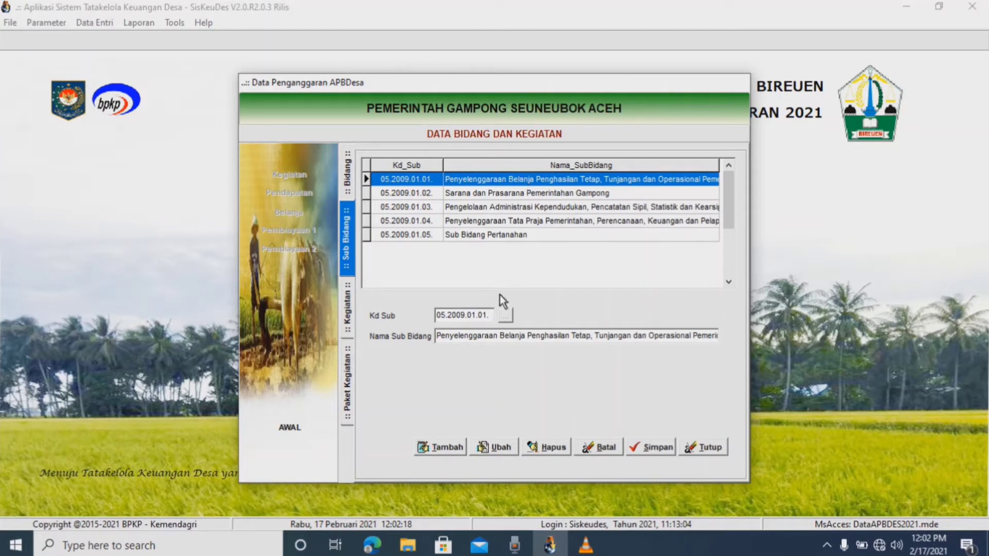
click(455, 448)
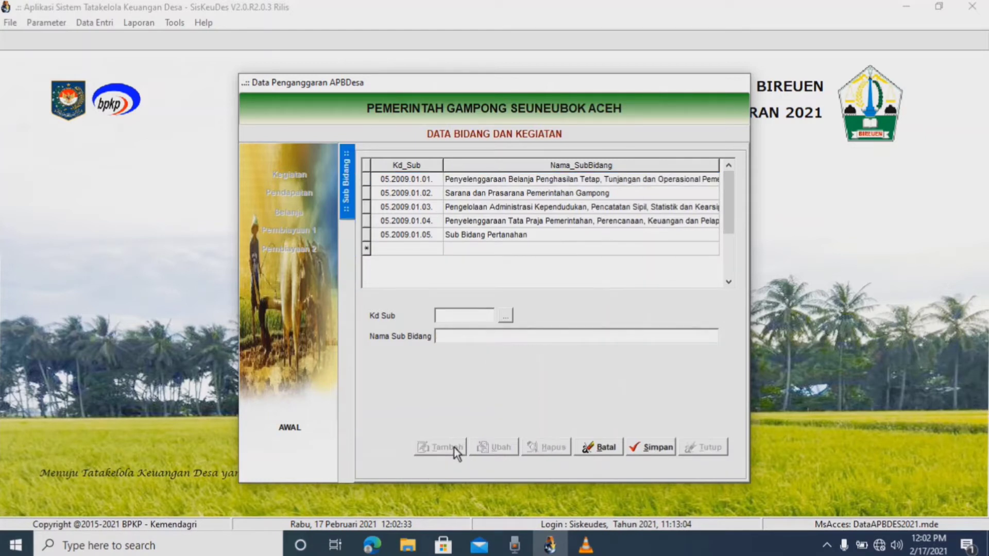
click(506, 315)
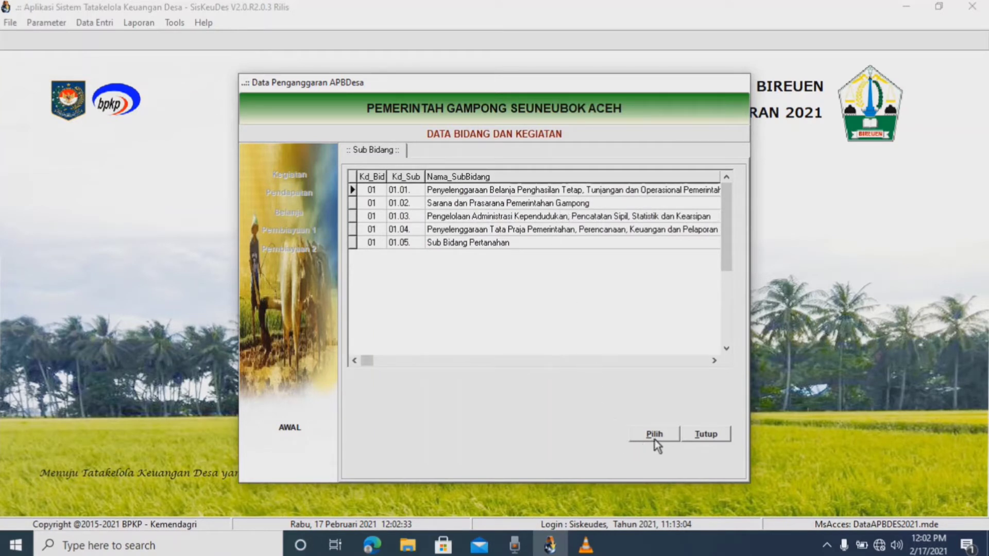
click(588, 193)
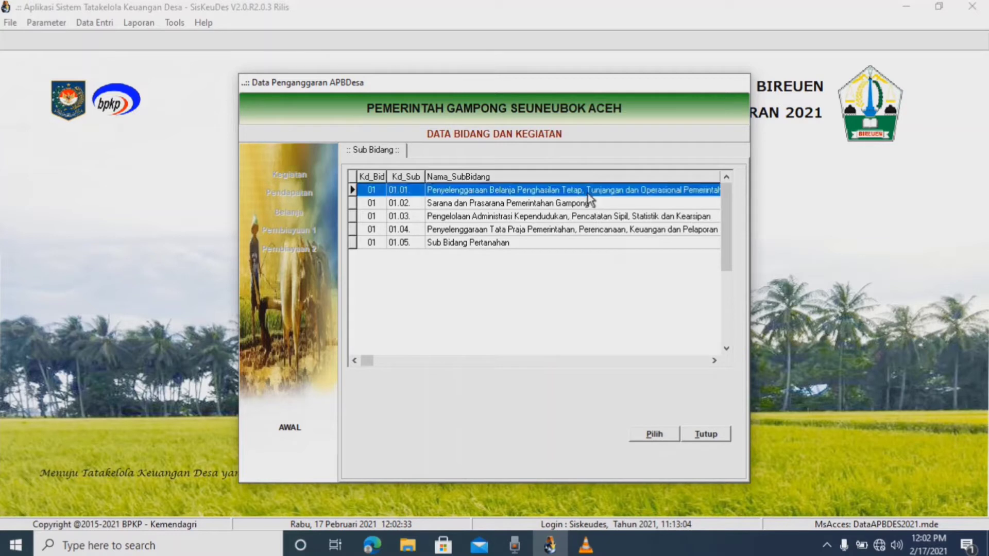
click(709, 436)
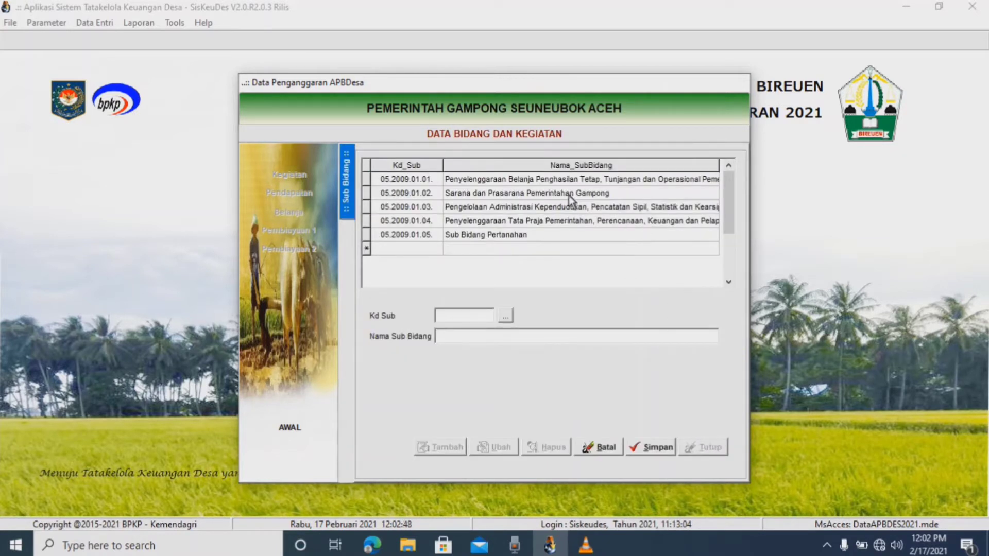
click(620, 448)
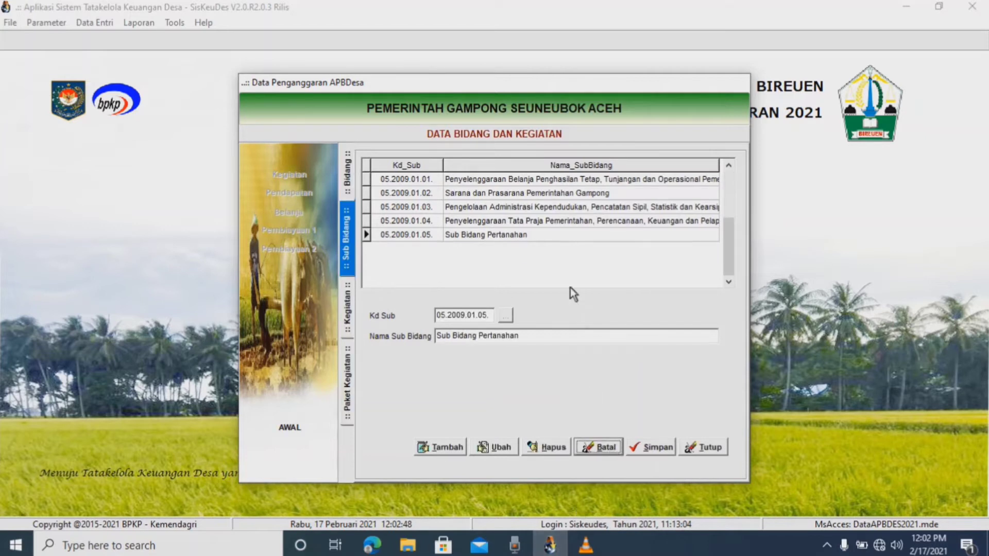
Start a new activity under sub-field 05.2009.01.01, choosing Penyediaan Penghasilan Tetap dan Tunjangan Keuchik, and cancel the entry.
double_click(543, 183)
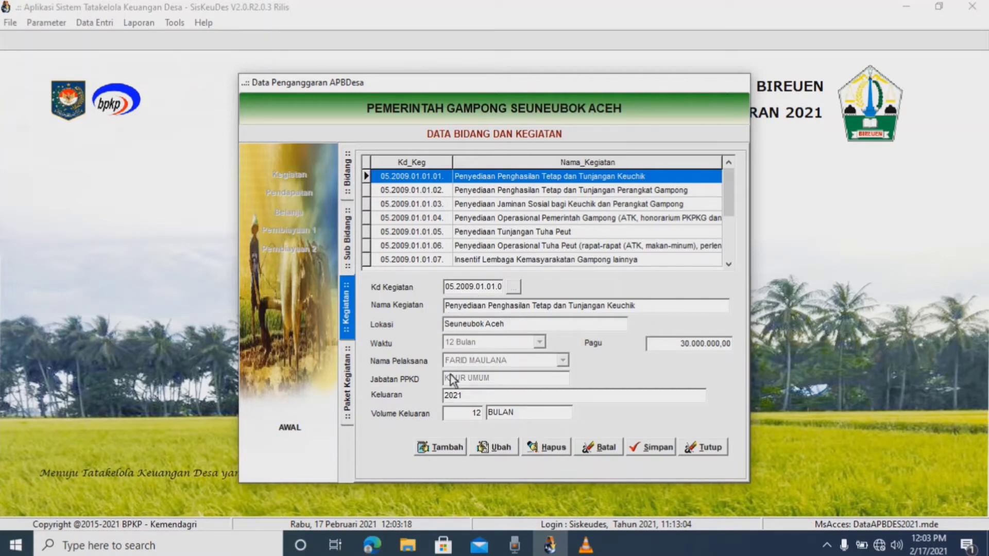
click(444, 452)
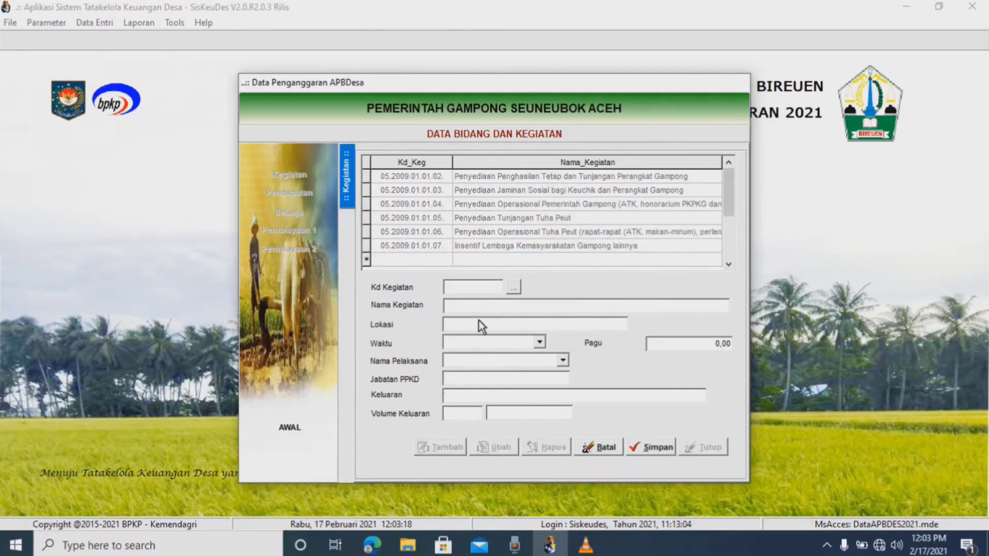
click(514, 288)
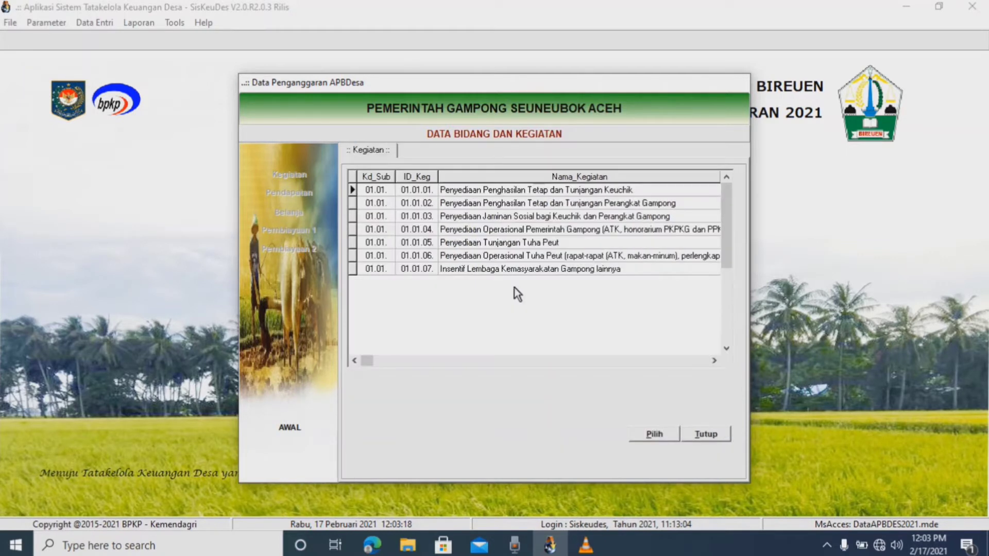
click(542, 191)
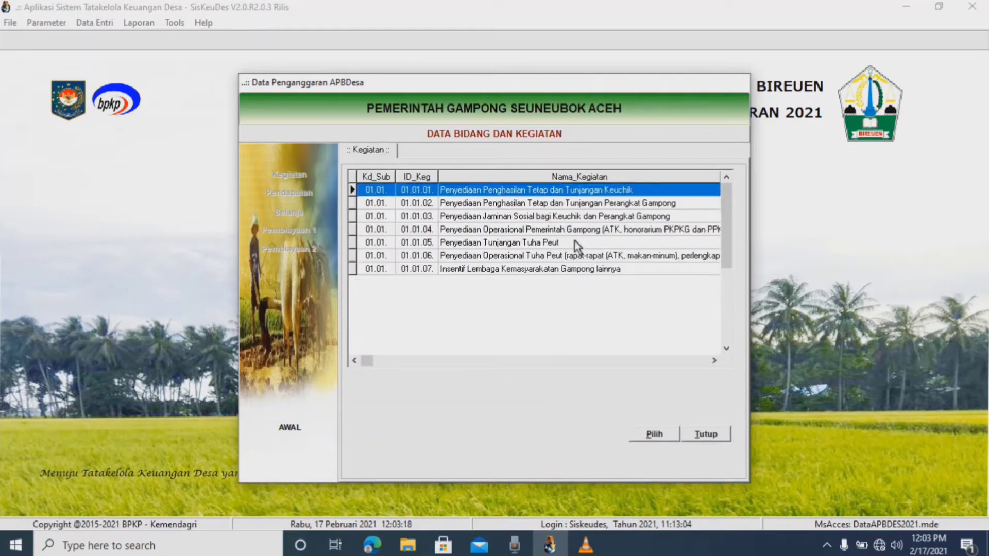
click(654, 434)
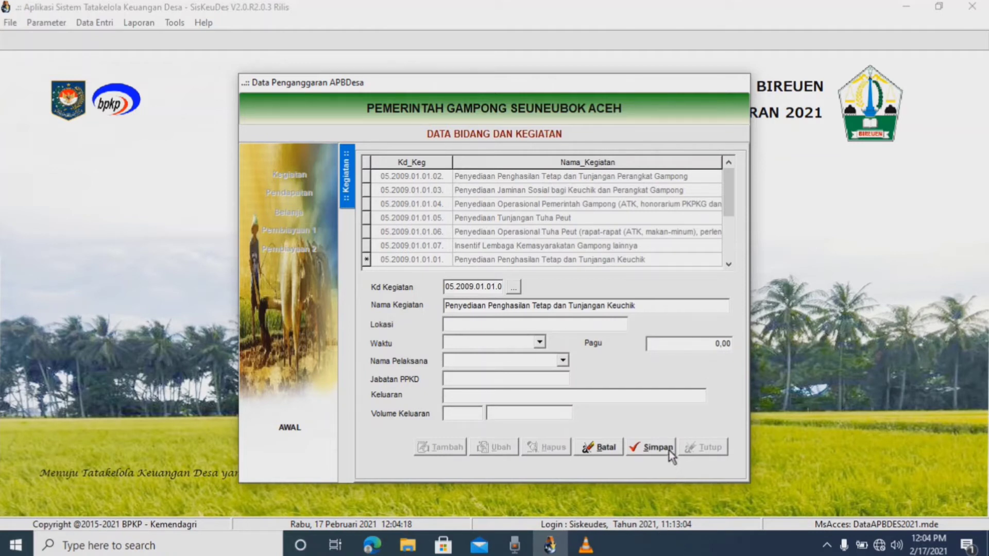
click(600, 449)
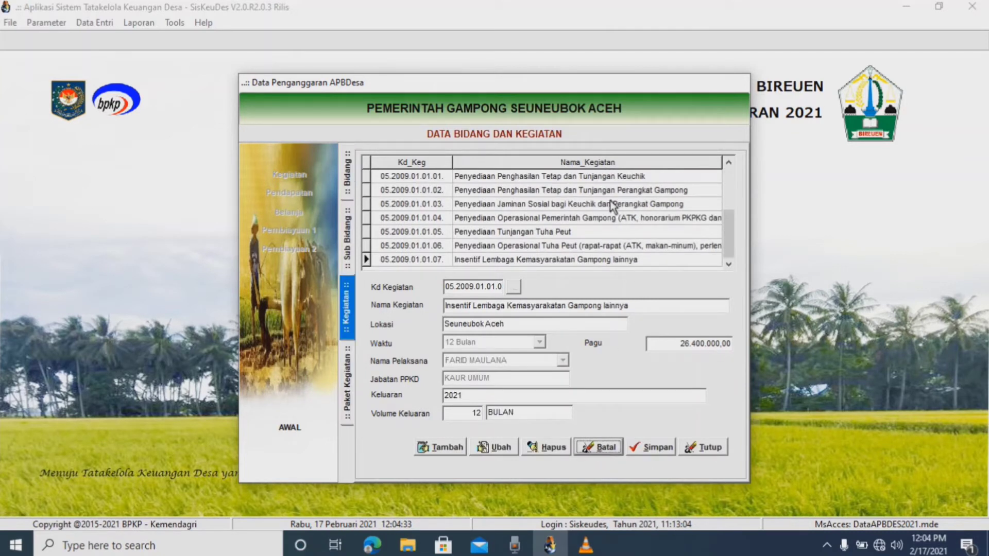
View the details of the existing Penyediaan Penghasilan Tetap dan Tunjangan Keuchik activity, then close the fields and activities form.
double_click(599, 181)
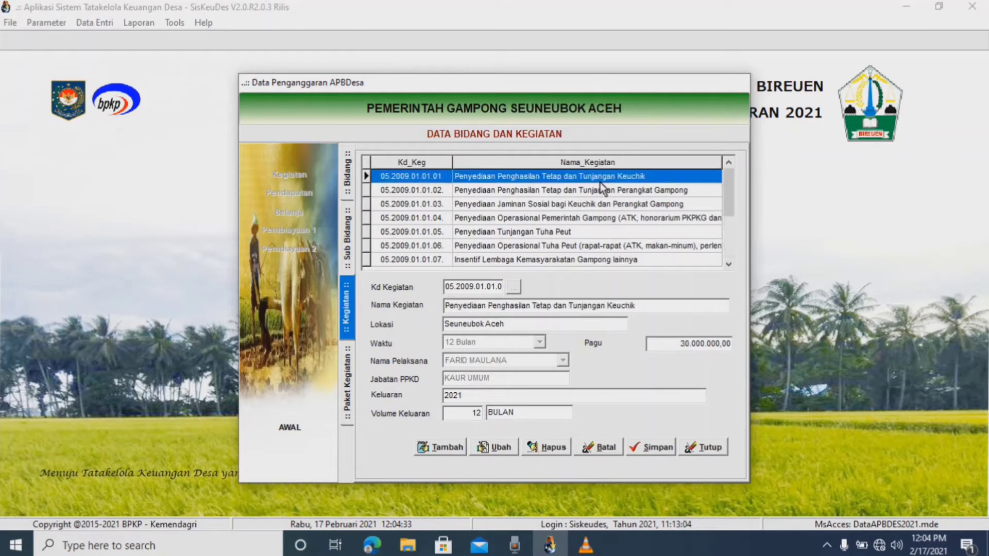
click(348, 316)
click(714, 449)
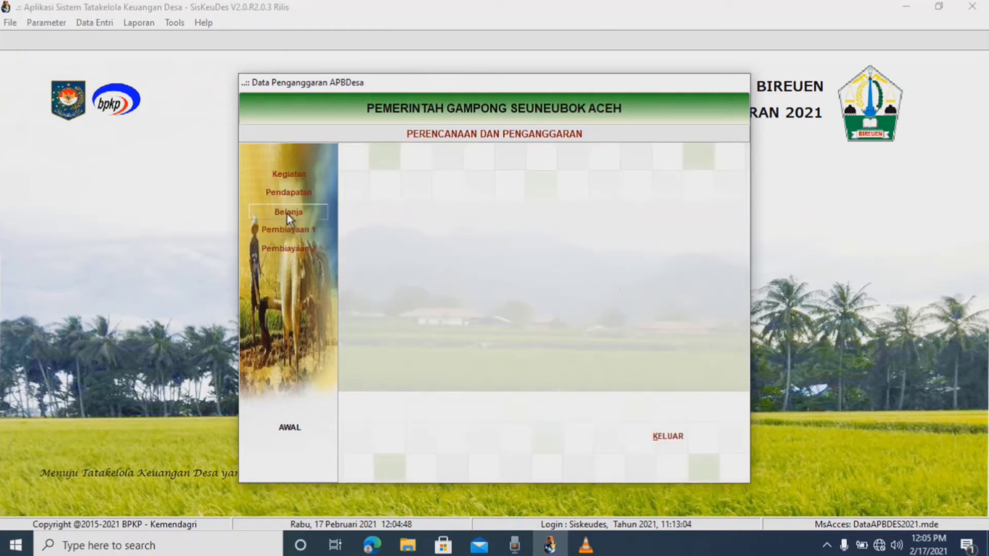
Open the expenditure RAB of Penyediaan Penghasilan Tetap dan Tunjangan Keuchik under Bidang Penyelenggaraan Pemerintahan Gampong.
click(286, 213)
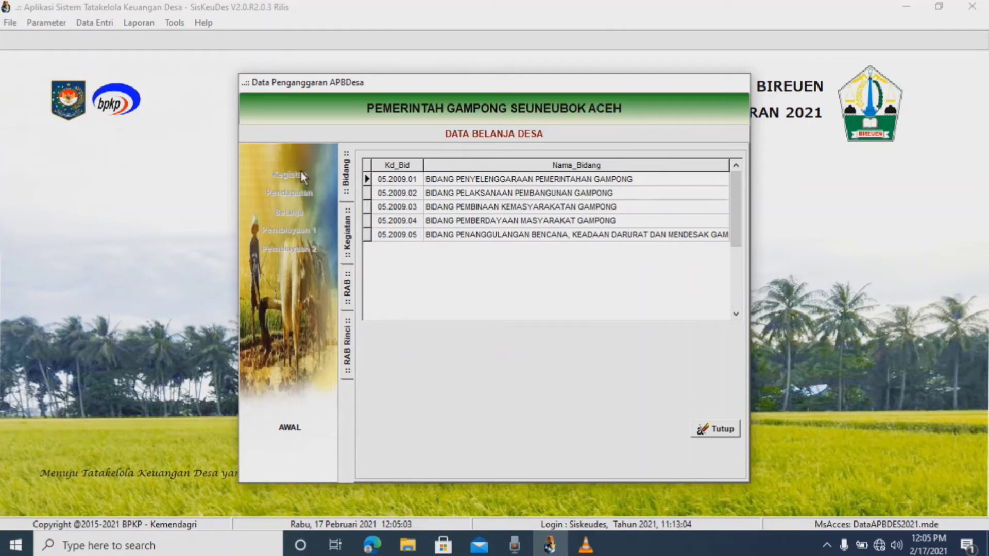
double_click(481, 184)
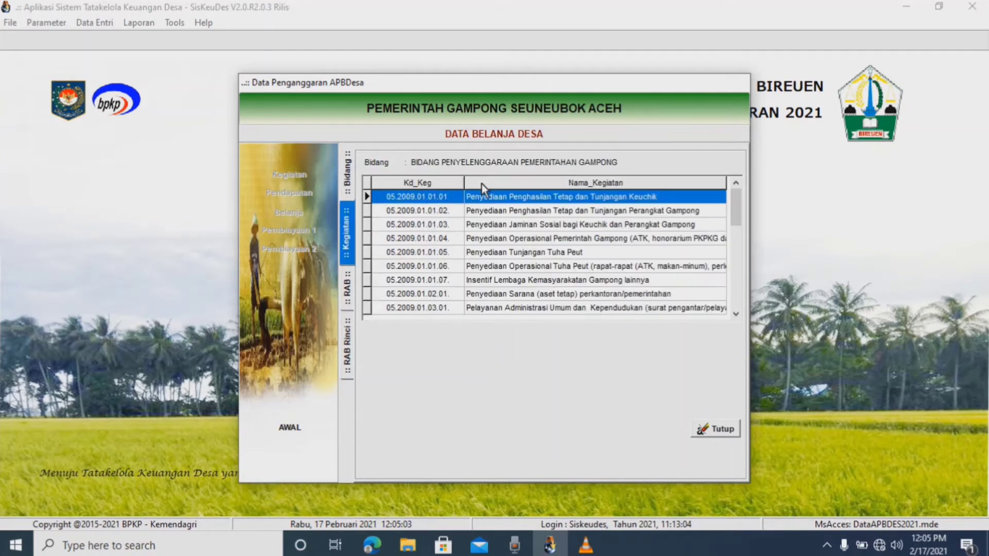
double_click(567, 196)
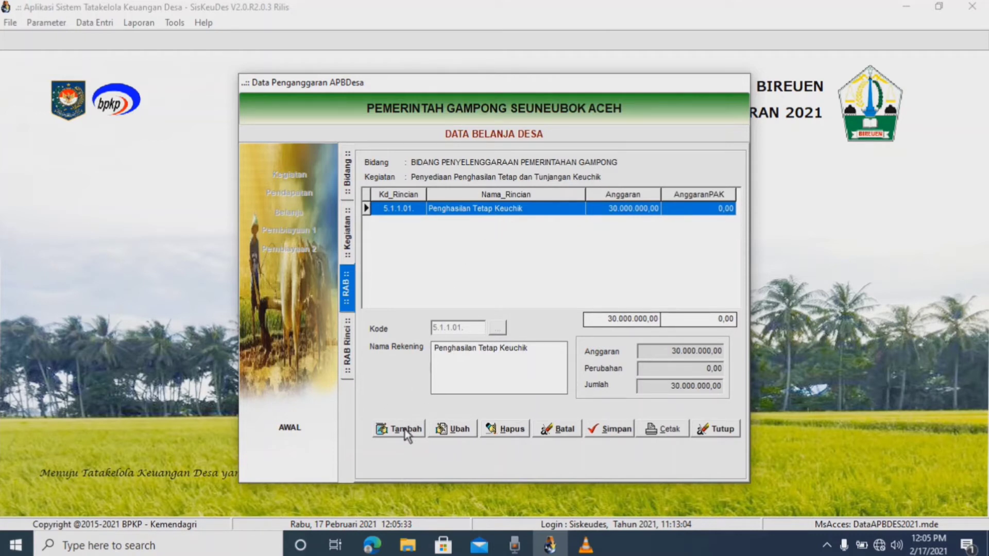
Start a new RAB account, browse Belanja Pegawai down to the accounts under Penghasilan Tetap dan Tunjangan Keuchik, and cancel the entry.
click(406, 429)
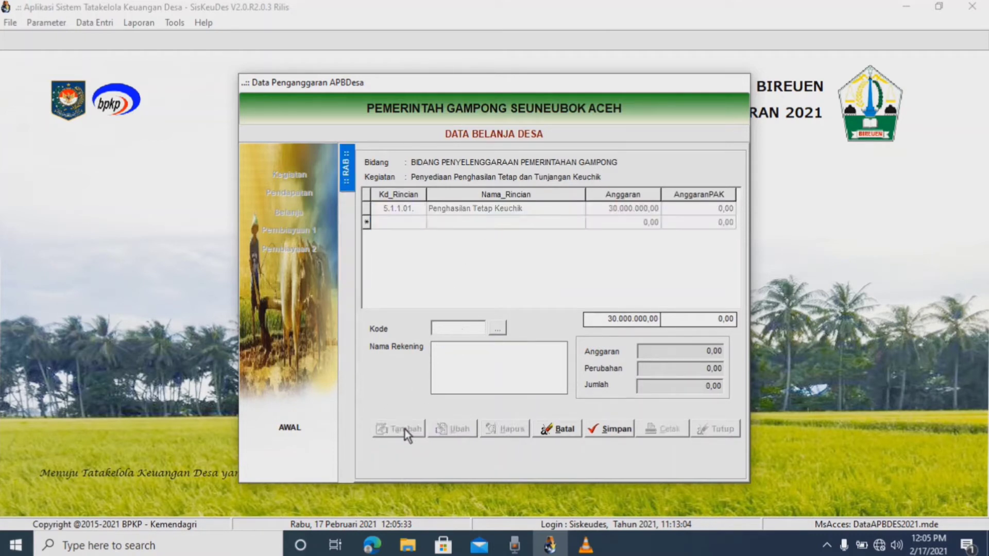
click(498, 329)
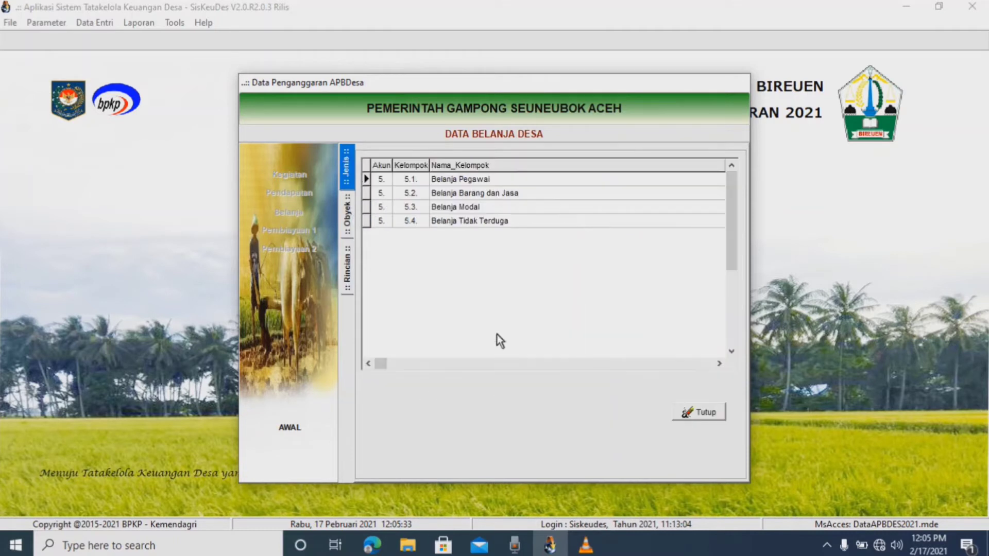
double_click(467, 180)
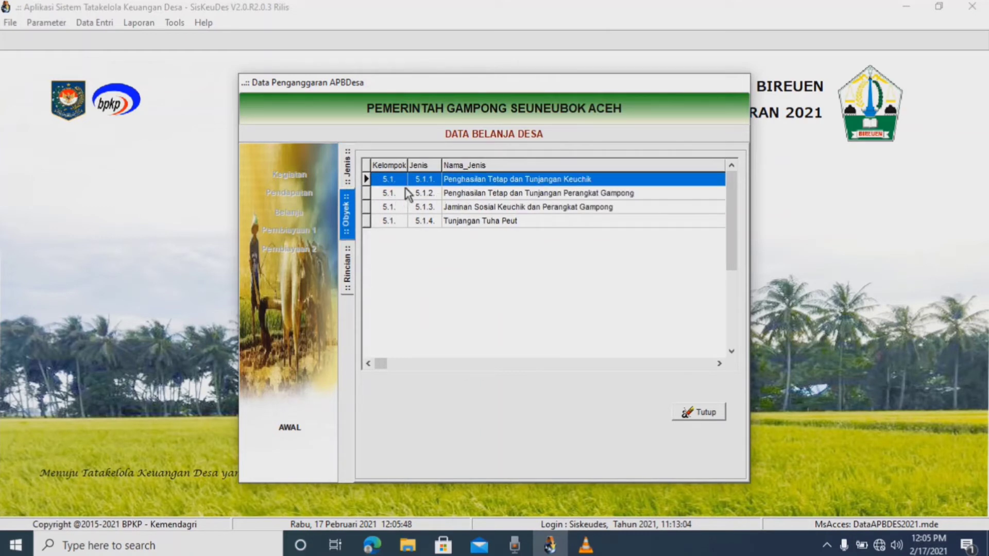
double_click(578, 181)
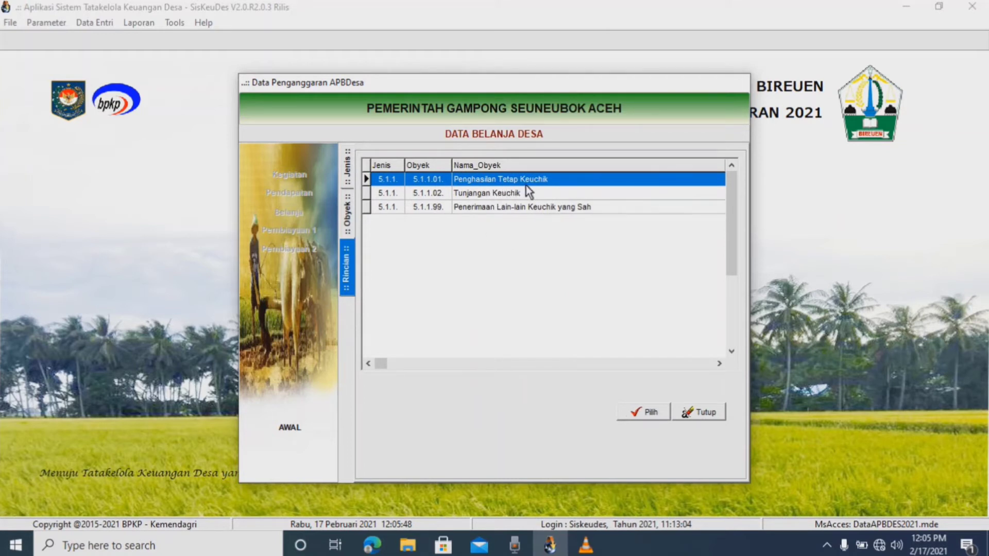
click(707, 416)
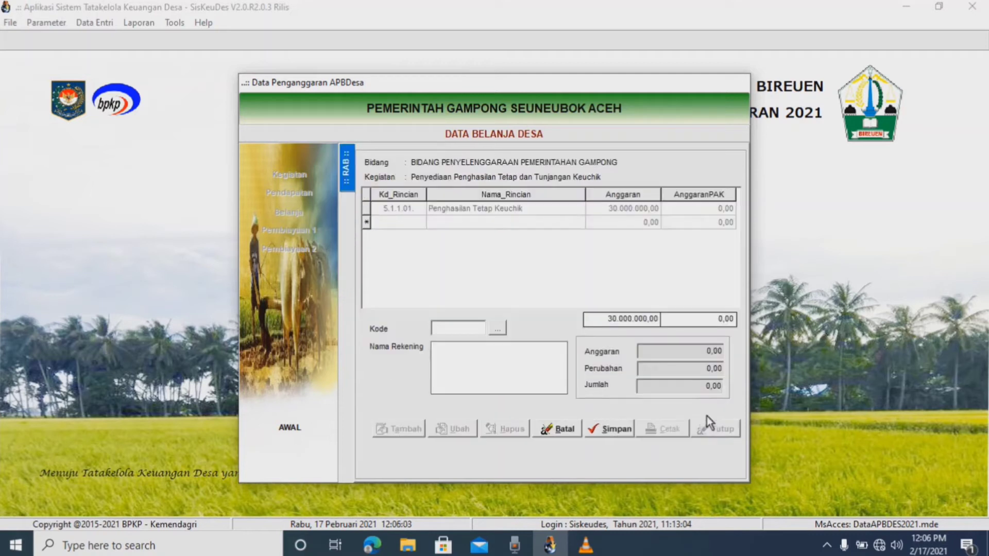
click(564, 433)
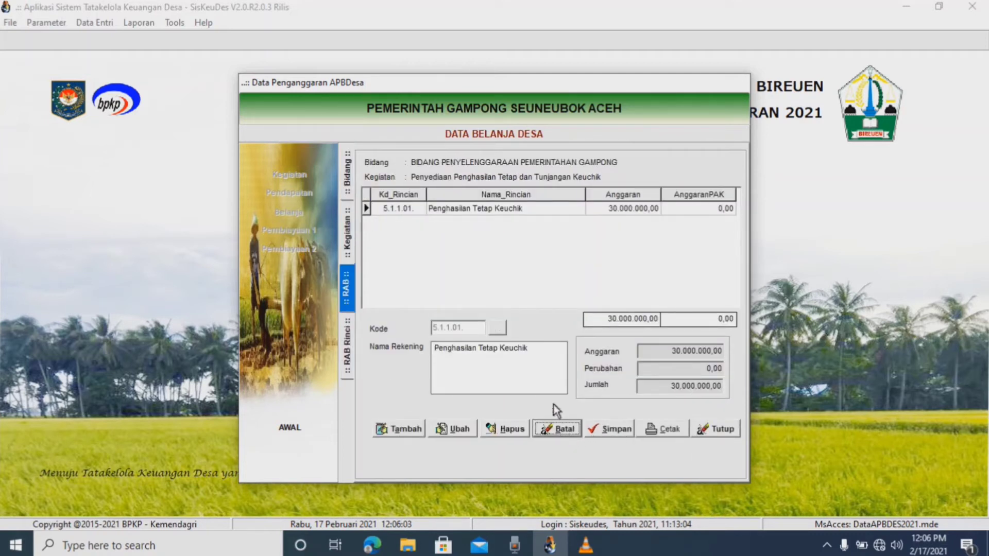
Examine the budget detail lines of account 5.1.1.01 Penghasilan Tetap Keuchik.
double_click(505, 209)
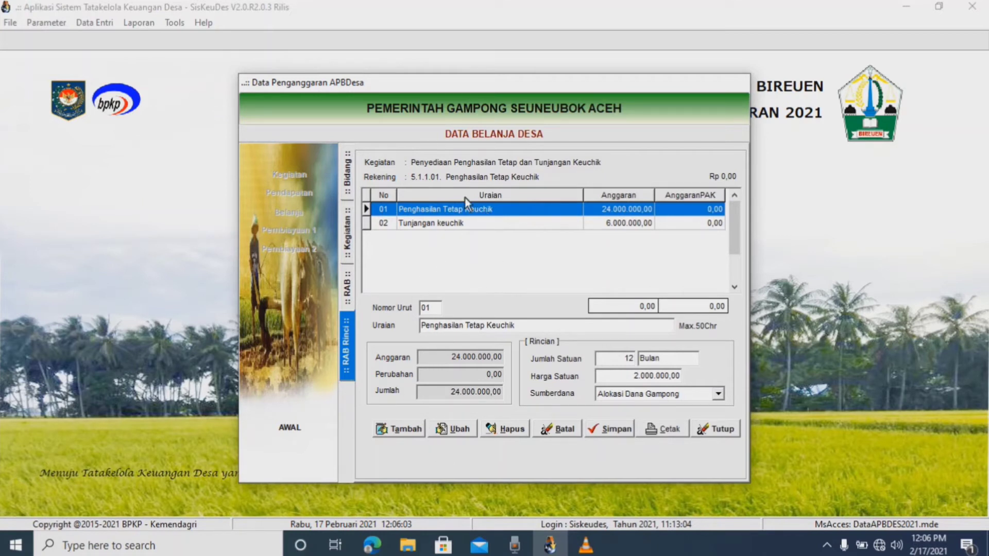
click(349, 294)
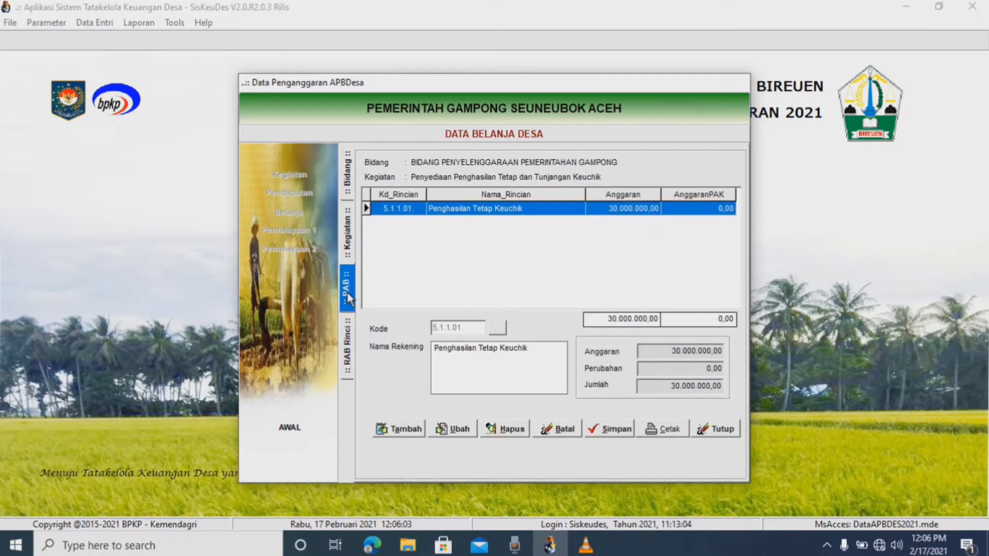
double_click(566, 211)
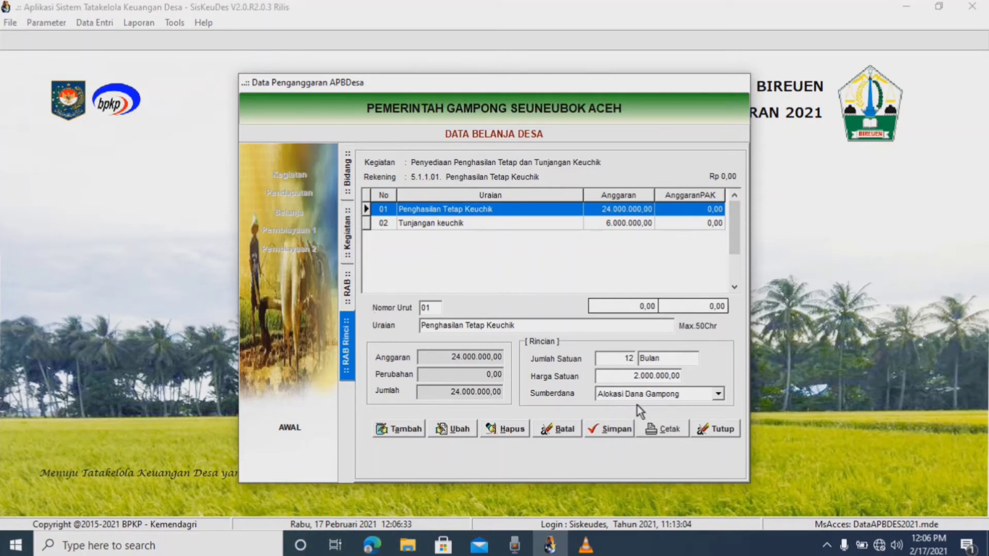
Preview the printed Rencana Anggaran Biaya report for the activity, then close it and the expenditure form.
click(671, 432)
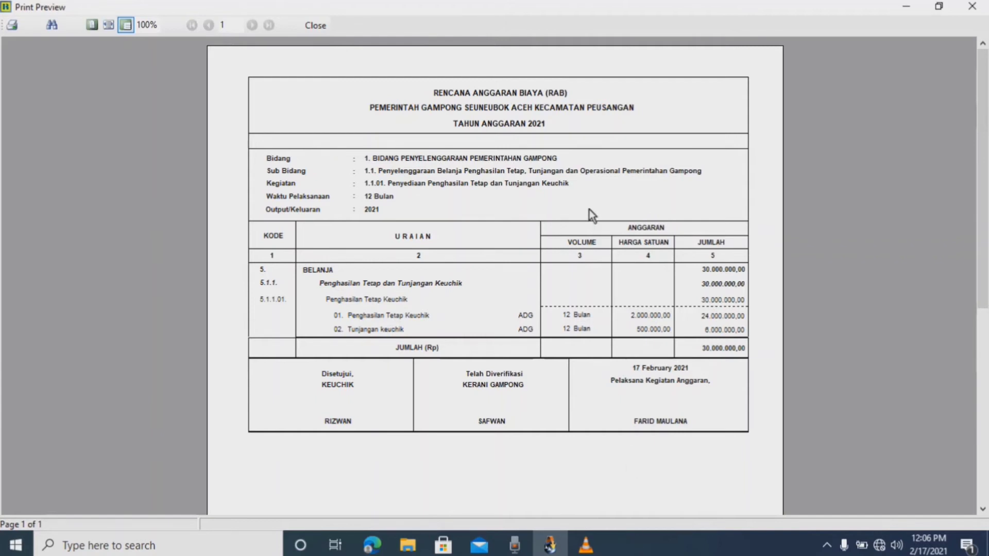
click(315, 26)
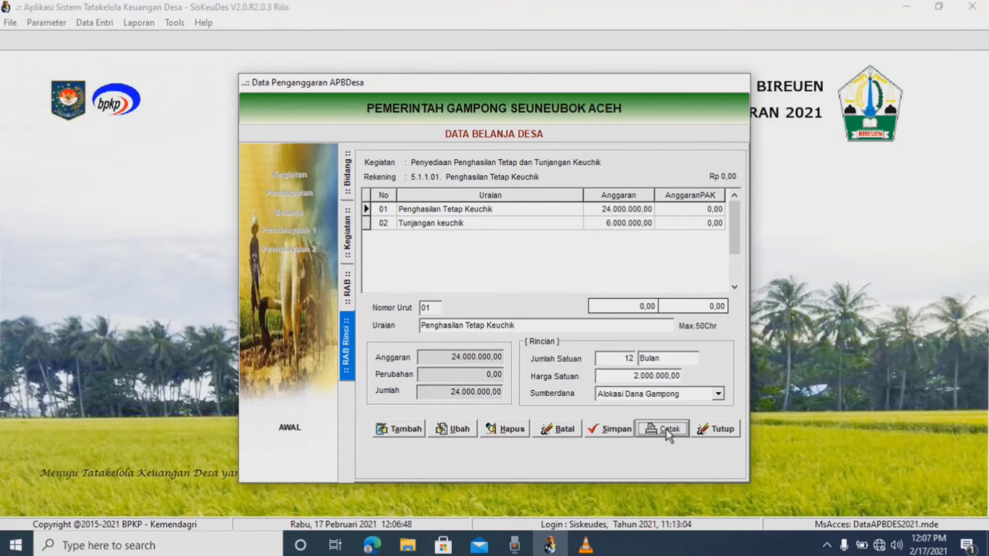
click(718, 432)
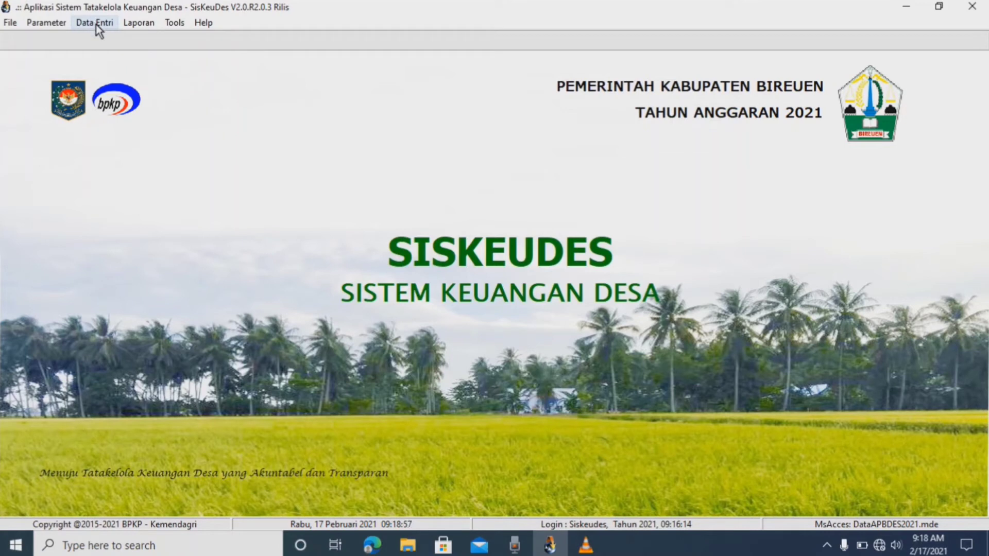
Open the Posting APBDesa form and choose the village Pemerintah Gampong Seuneubok Aceh in Kecamatan Peusangan.
click(96, 24)
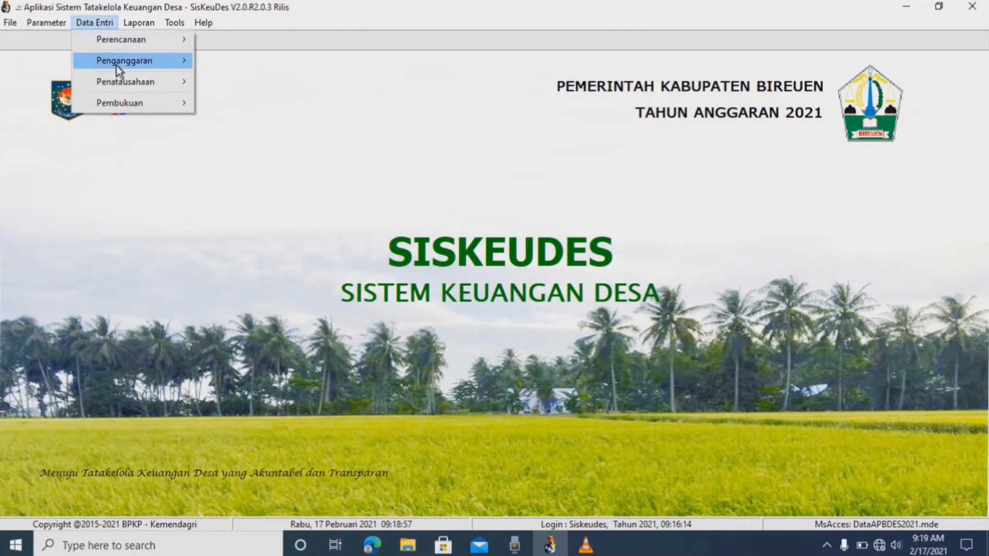
mouse_move(115, 64)
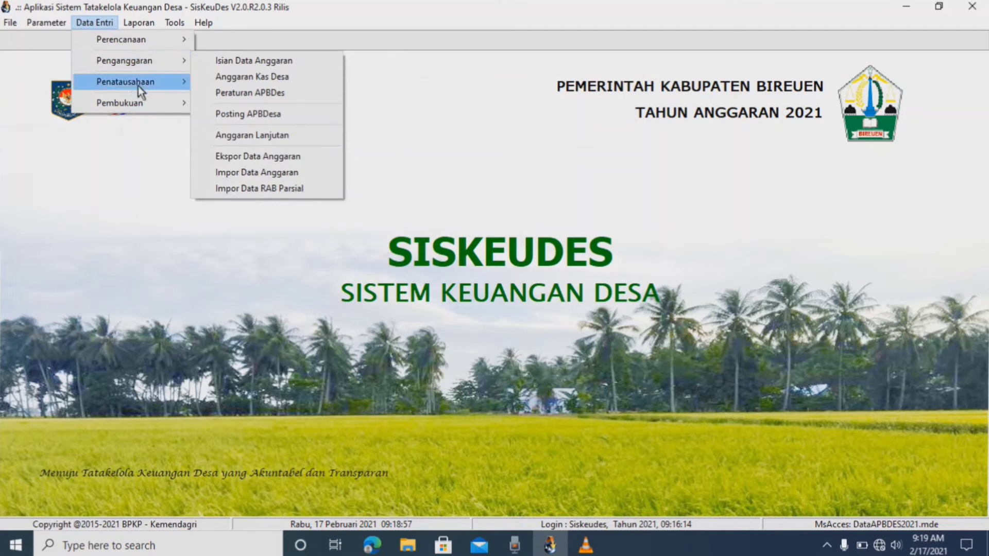
mouse_move(172, 61)
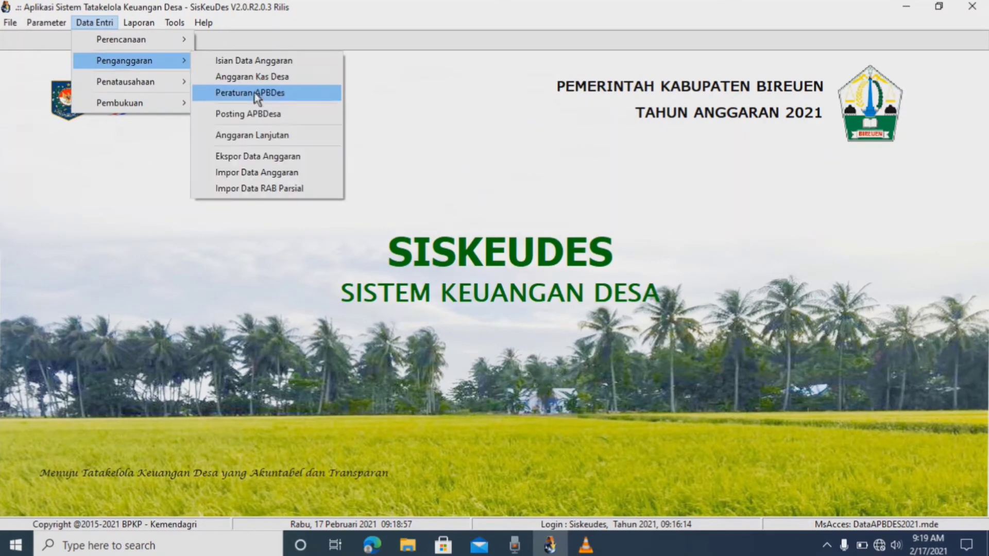
click(269, 117)
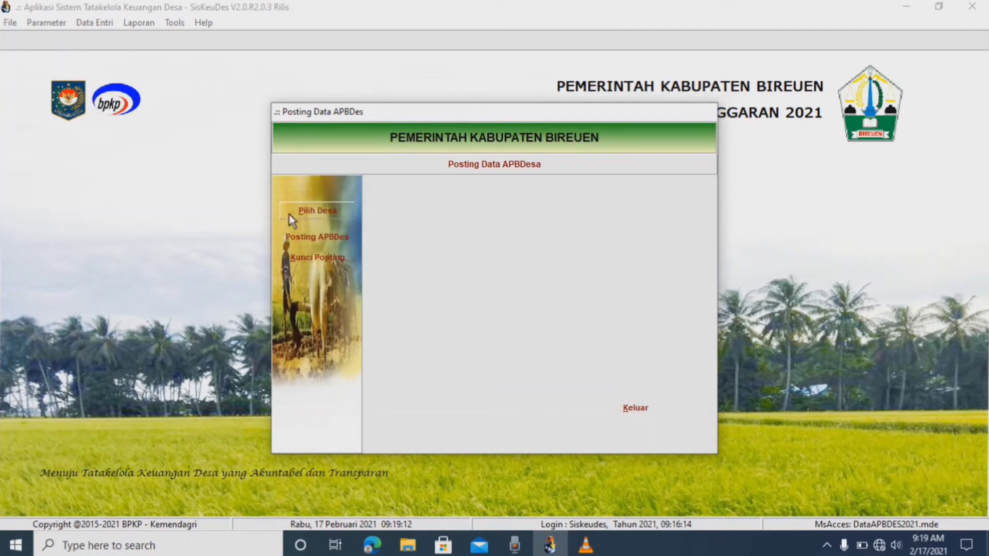
click(332, 216)
click(508, 213)
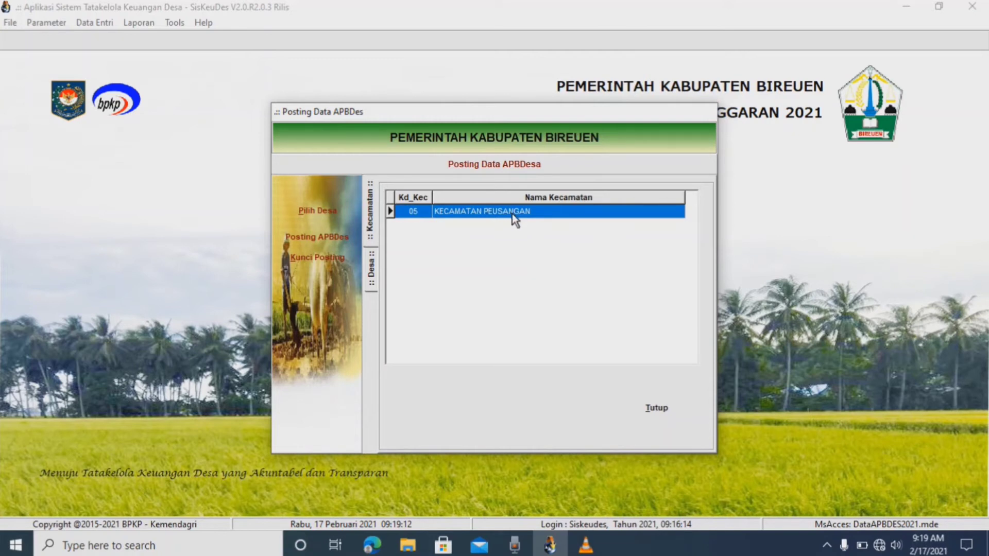
double_click(512, 215)
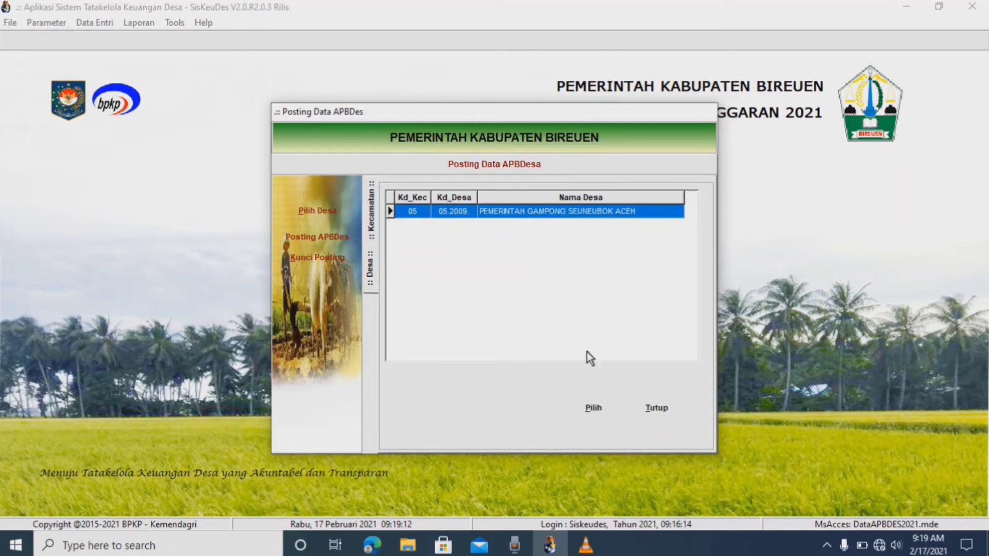
click(594, 407)
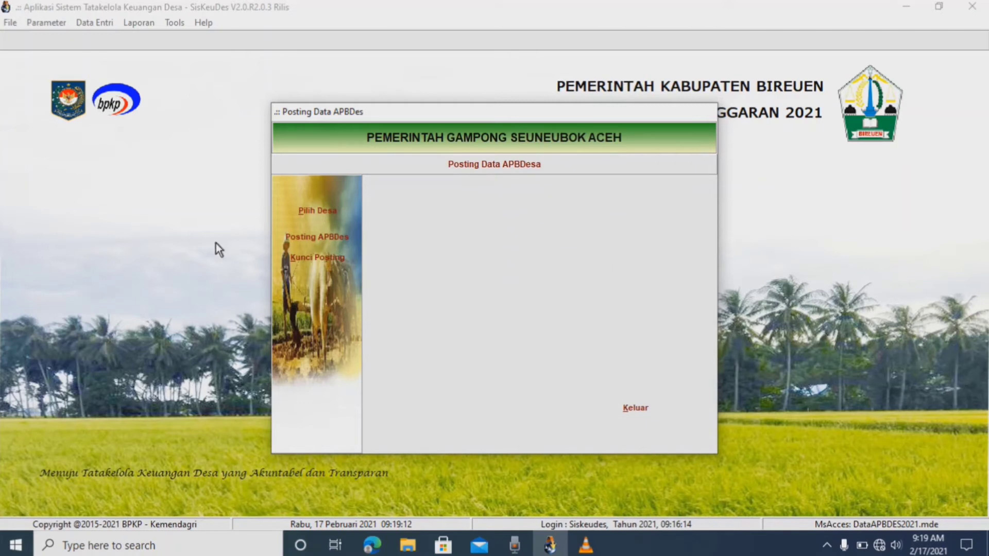
Fill in an APBDesa Awal Tahun posting with Perdes number 03, Perkades number 02, date 11/02/2021 and the officer's name.
click(304, 239)
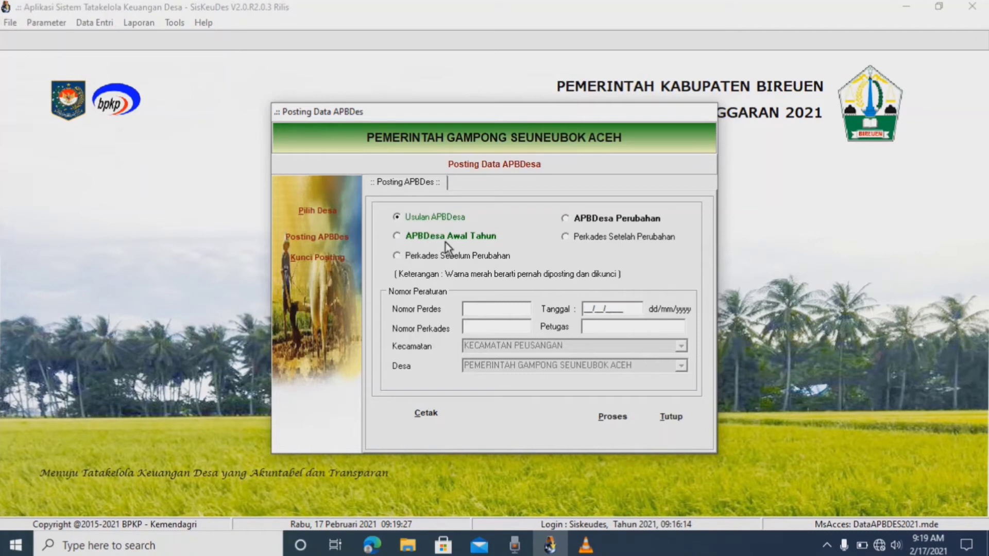
click(401, 236)
click(506, 310)
text(03)
click(588, 313)
text(2021)
click(616, 325)
text(Reza)
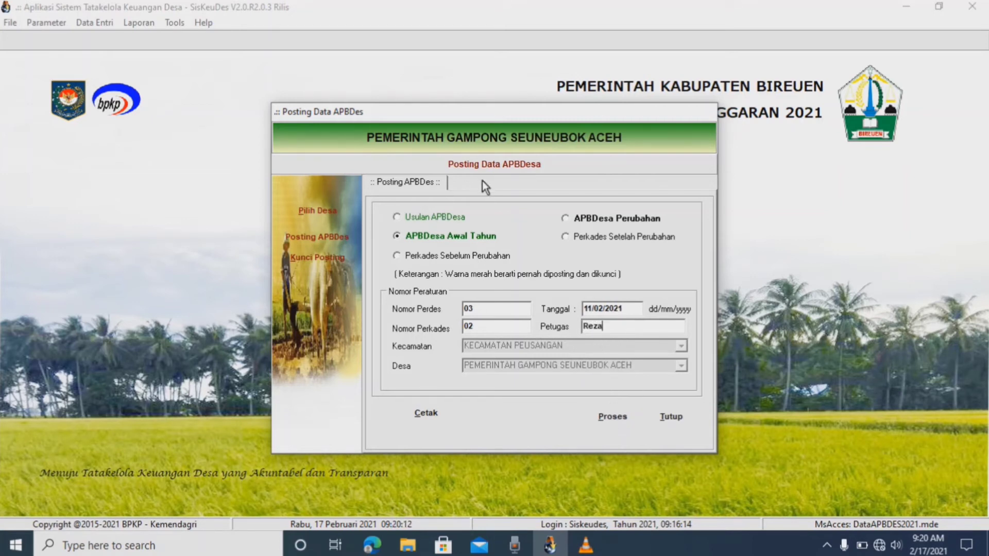
Process the APBDesa Awal Tahun posting and acknowledge its completion.
click(607, 419)
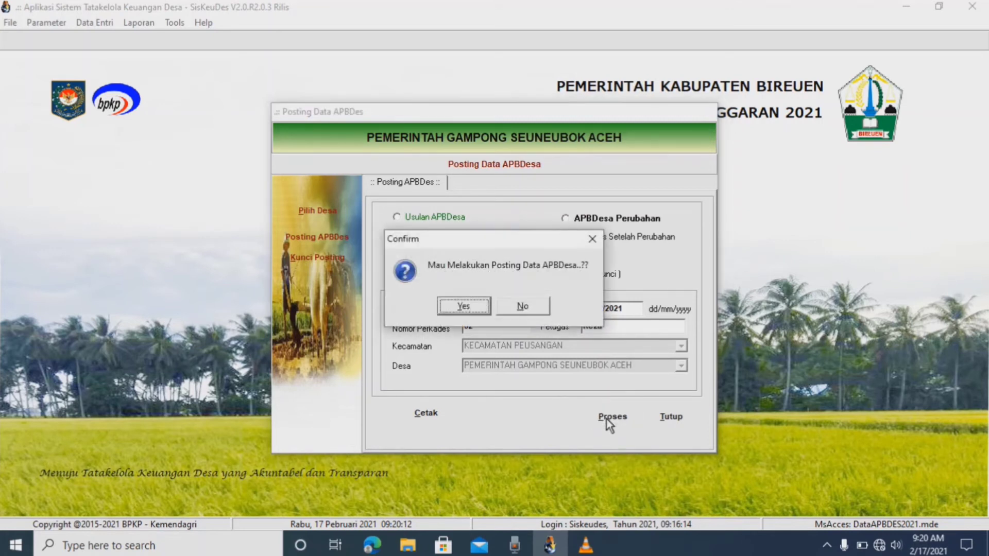
click(464, 305)
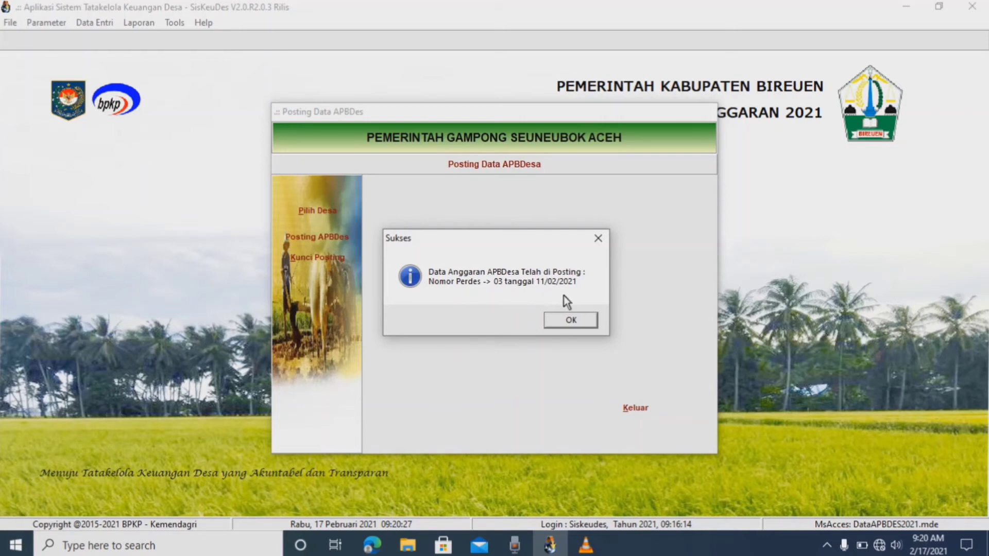
click(571, 320)
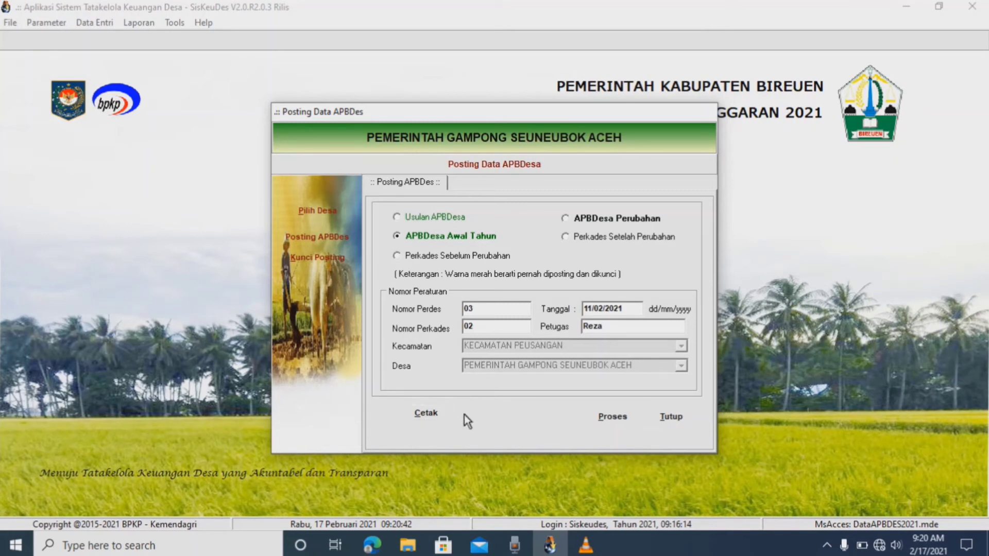
Print the Lembar Evaluasi with Microsoft Print to PDF into the BAru folder as "Lembar Evaluasi ....", and close the preview.
click(424, 415)
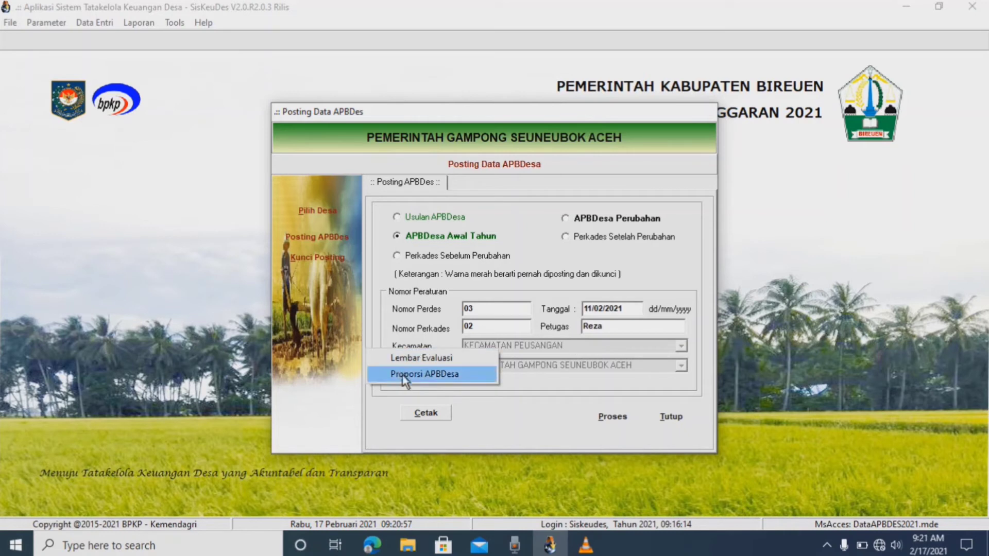
click(435, 367)
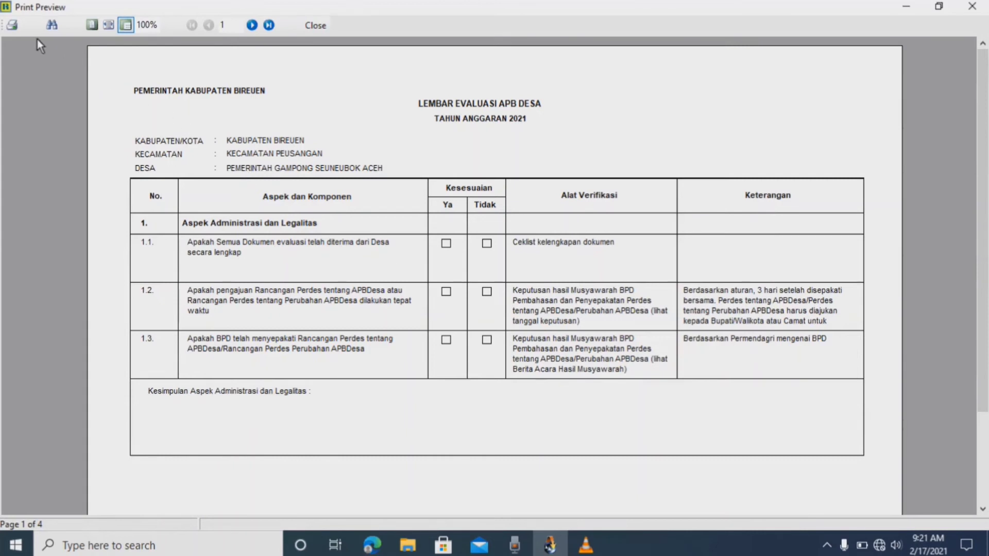
click(9, 30)
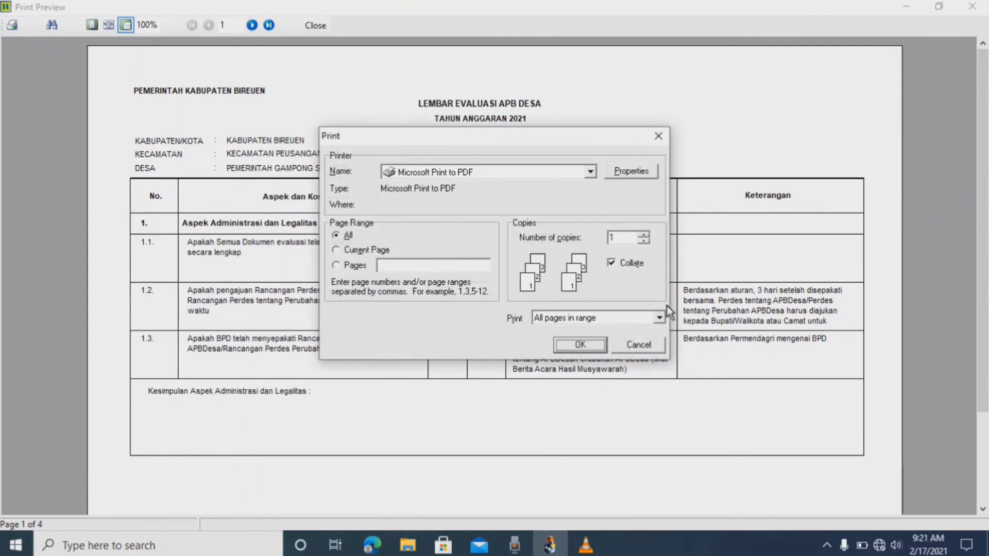
click(591, 172)
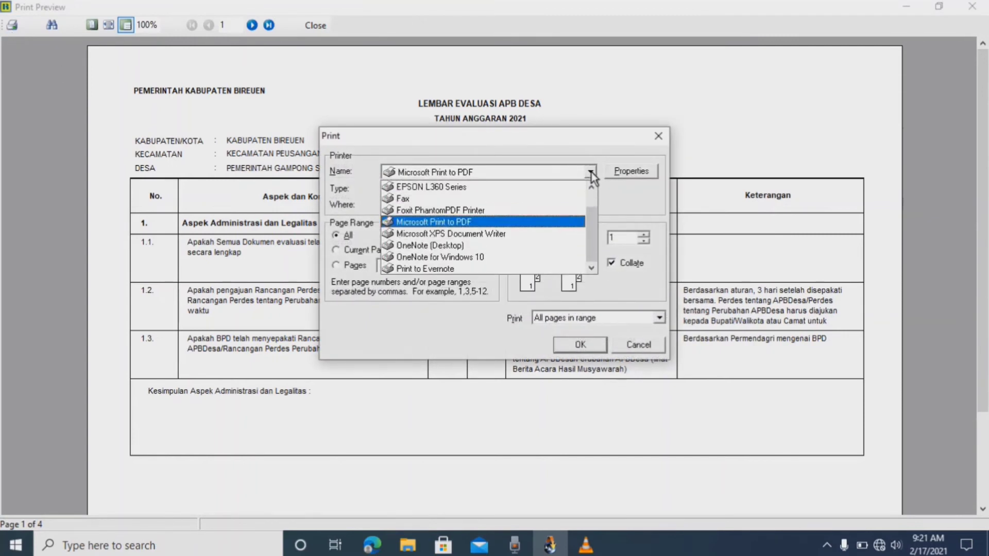
click(590, 172)
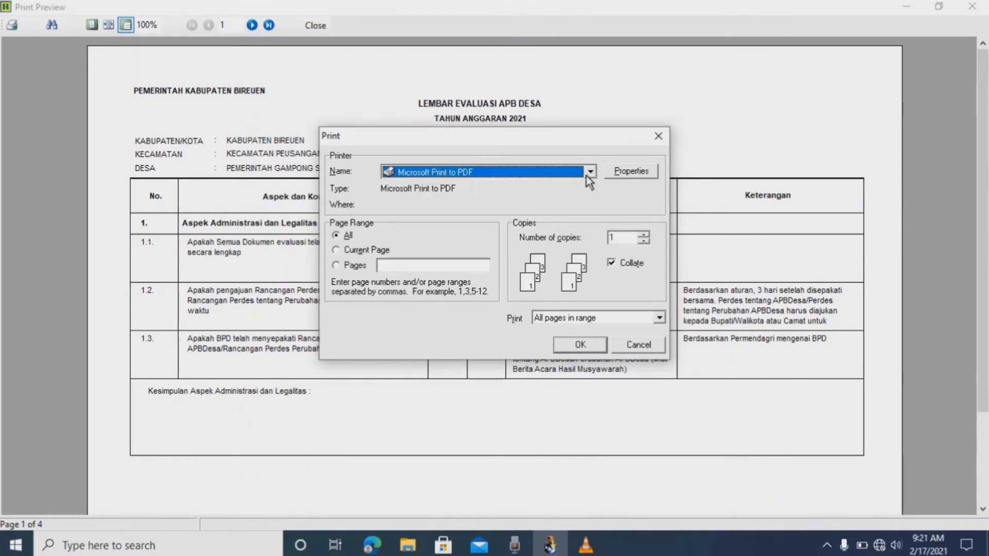
click(581, 346)
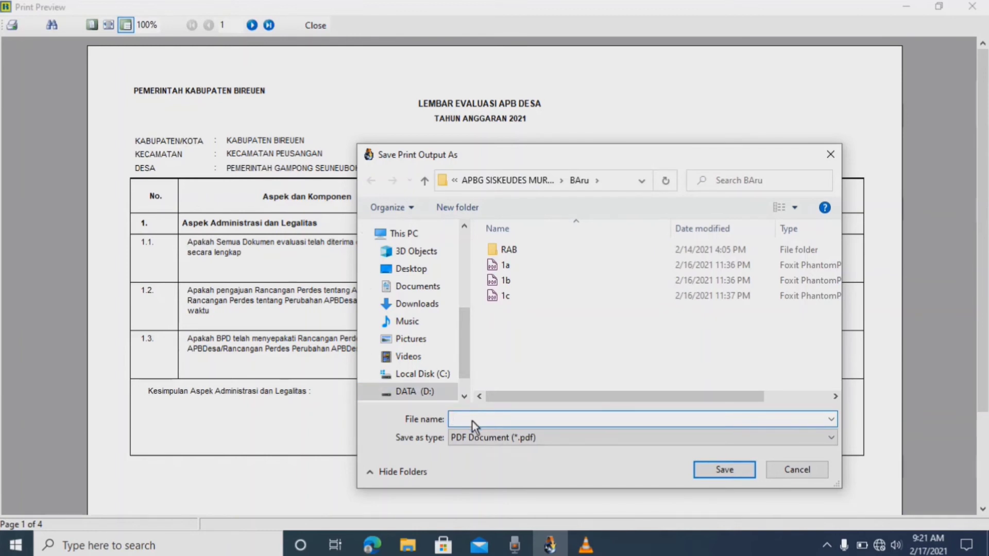
text(Lembar Evaluasi ....)
click(744, 472)
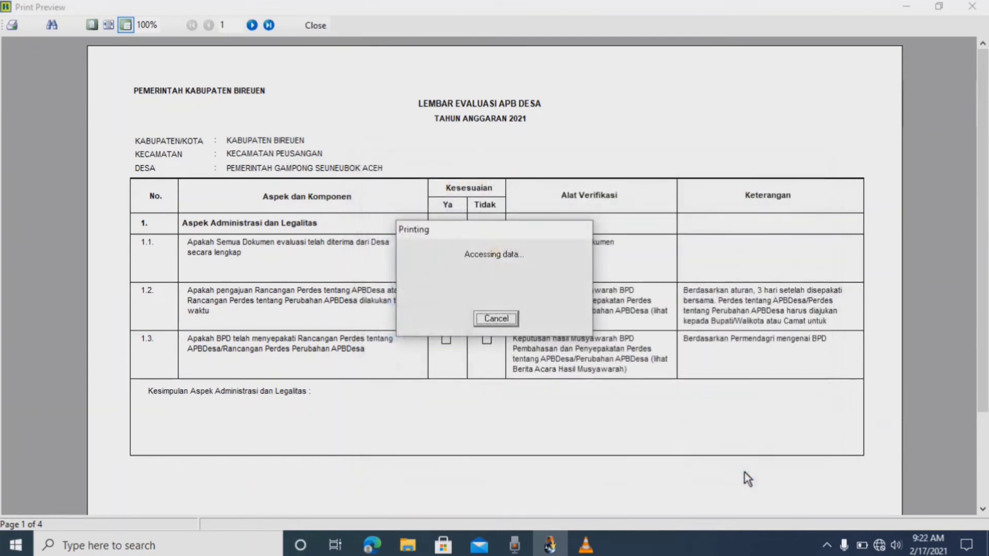
click(314, 29)
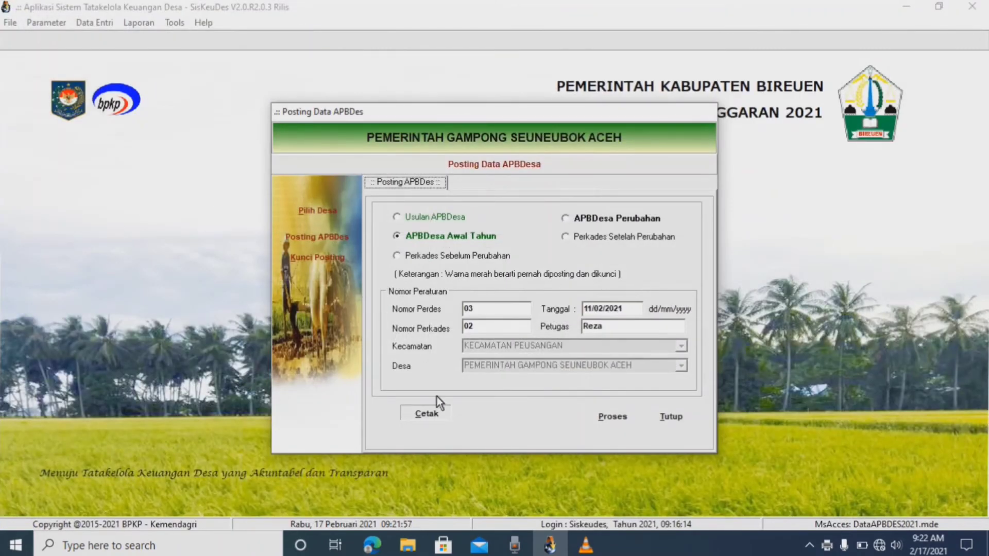
Preview the Proporsi APBDesa report, then leave the posting form.
click(435, 415)
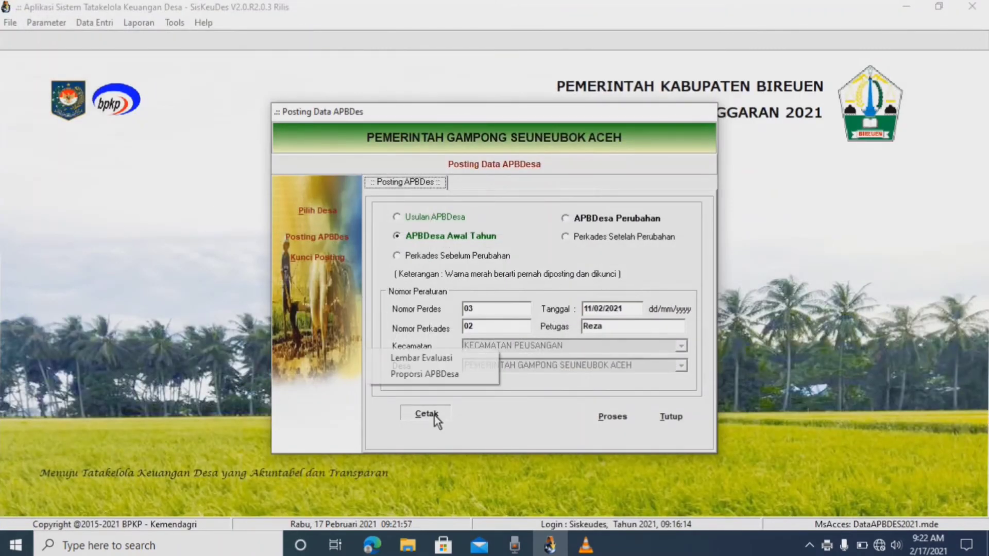
click(426, 379)
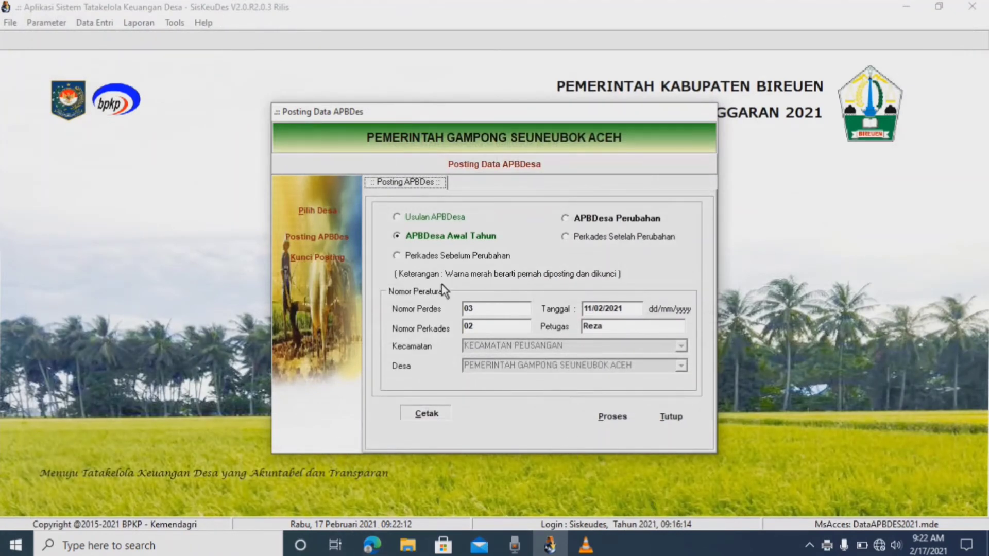
click(684, 422)
click(632, 407)
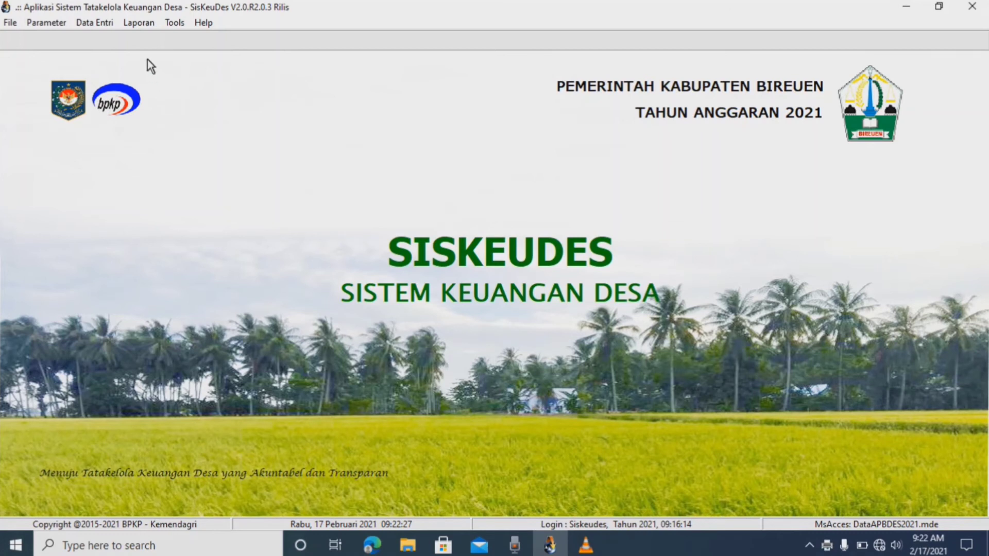
Set up the budgeting report for Kecamatan Peusangan and Gampong Seuneubok Aceh, with the footer "SENEUBOK ACEH, 17 Februari 2021".
click(141, 25)
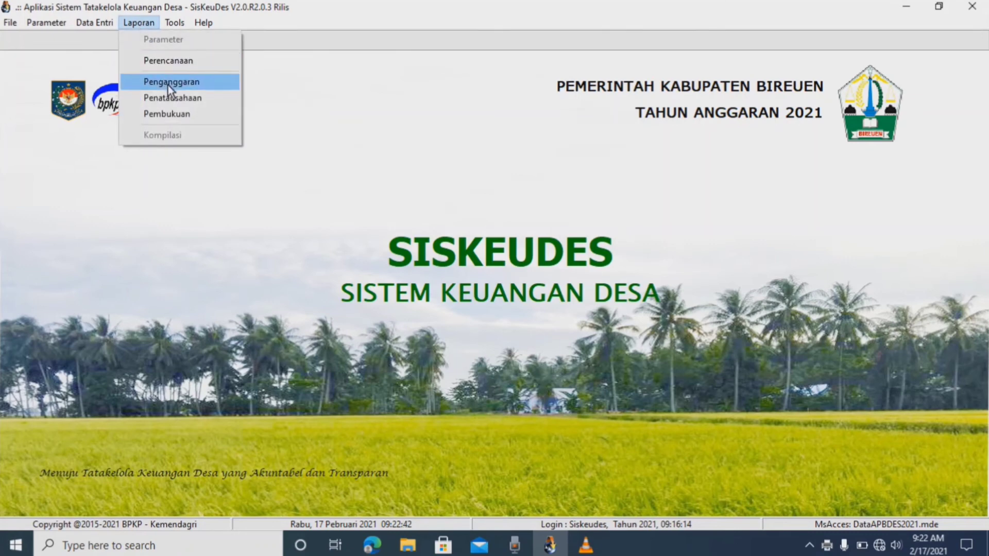
click(168, 84)
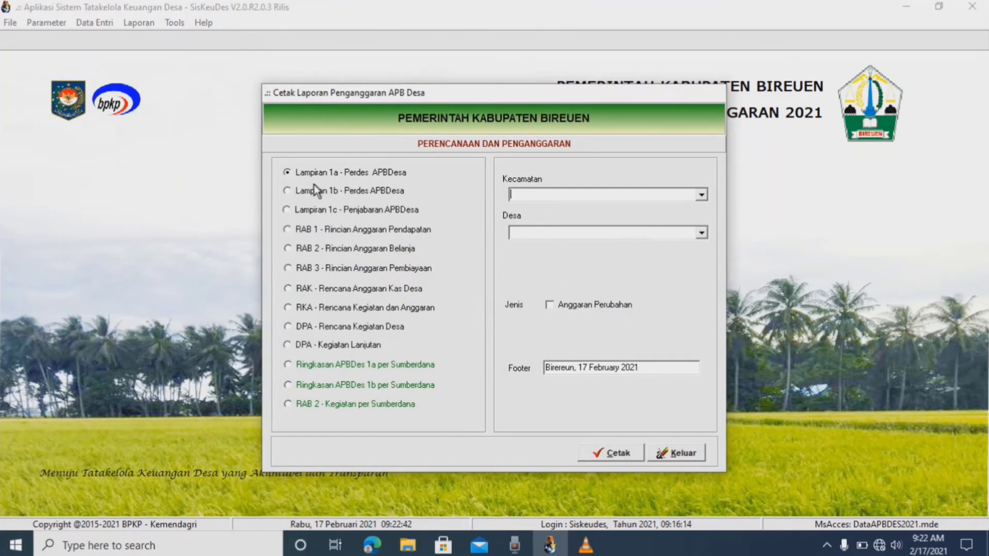
click(703, 195)
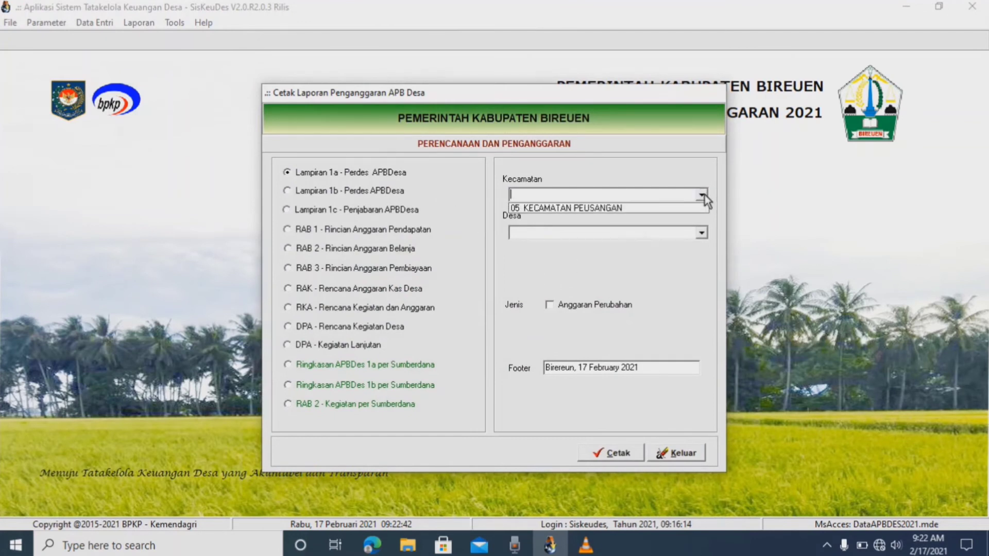
click(665, 208)
click(703, 236)
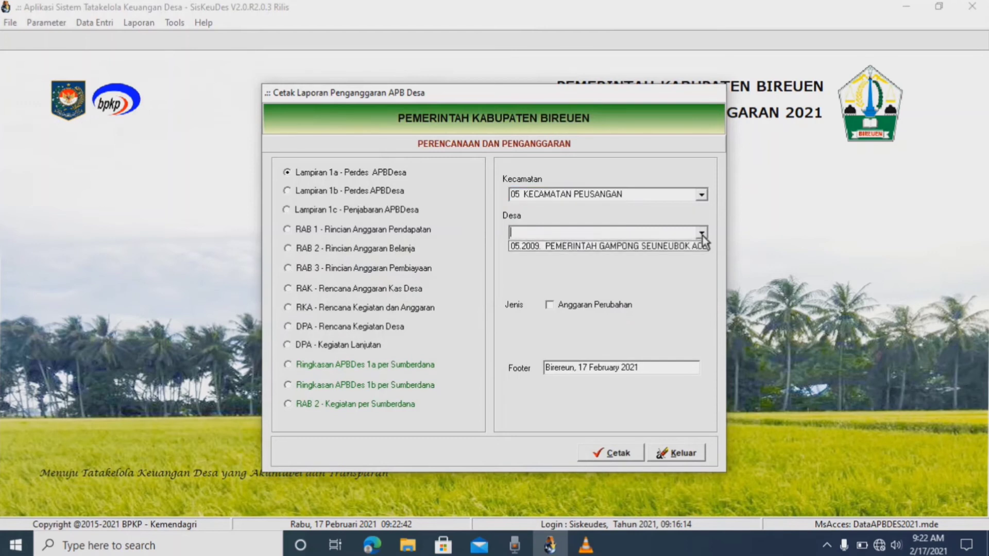
click(660, 245)
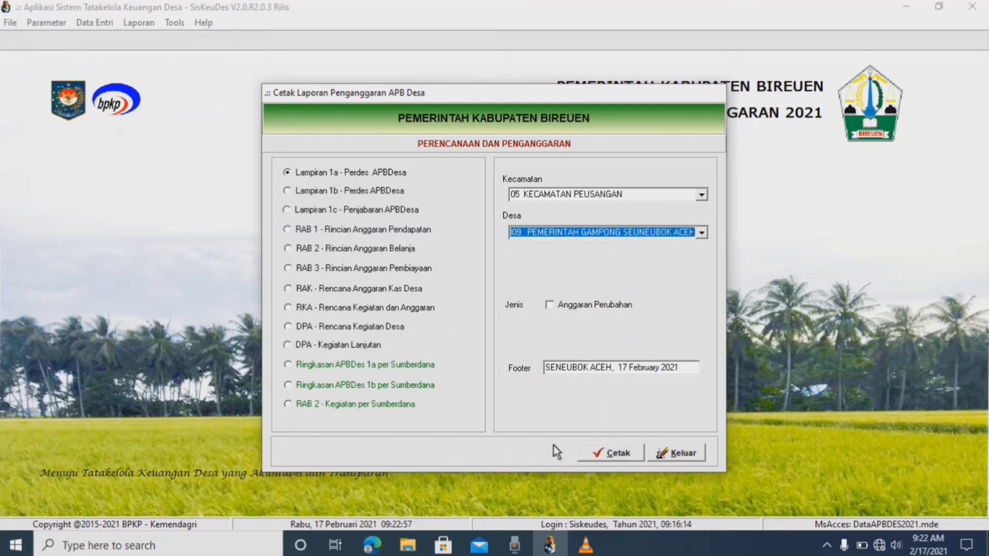
click(628, 372)
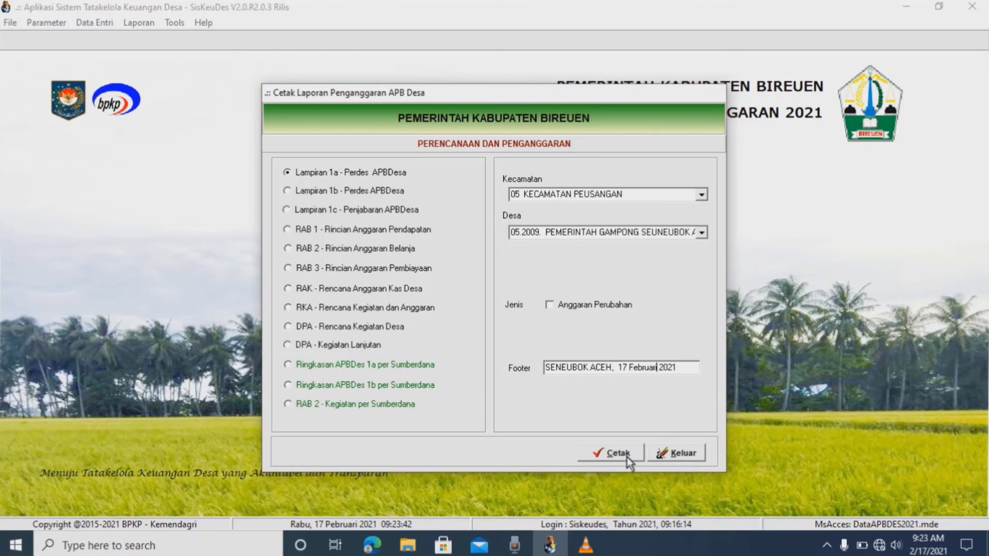
Preview the Lampiran 1a - Perdes APBDesa report and review its income, expenditure and financing sections through to the signature block.
click(618, 453)
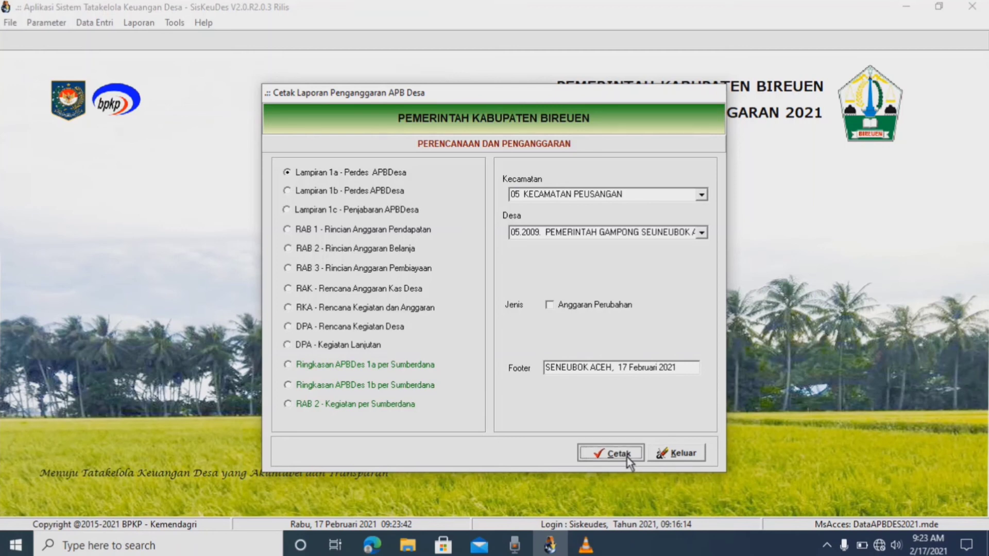
scroll(598, 334, down, 5)
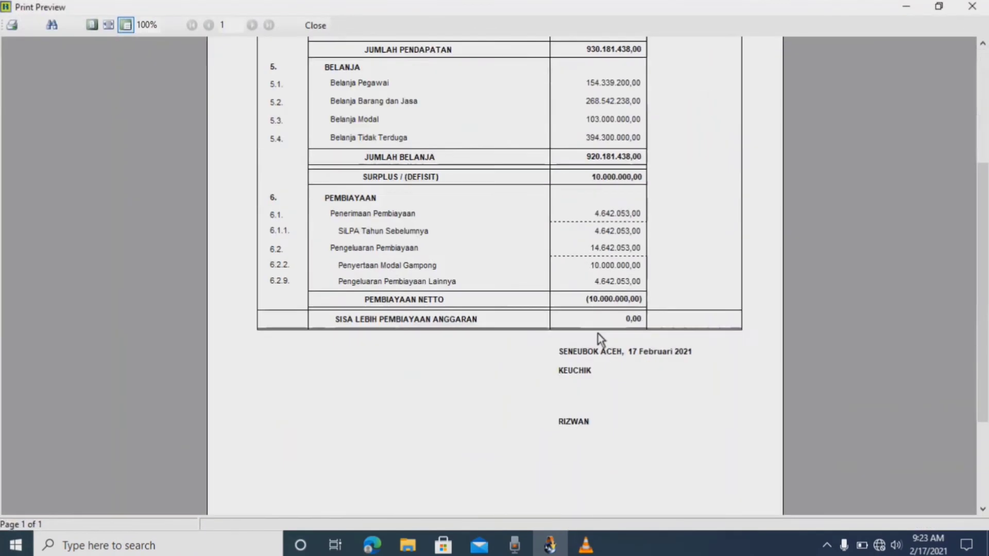
scroll(598, 333, up, 5)
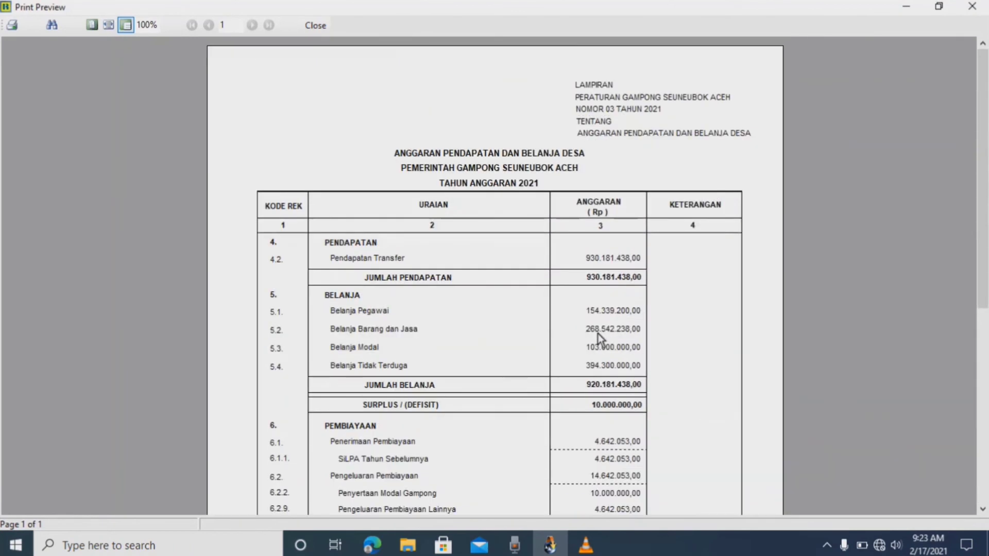
scroll(598, 334, down, 5)
scroll(598, 334, up, 5)
click(13, 26)
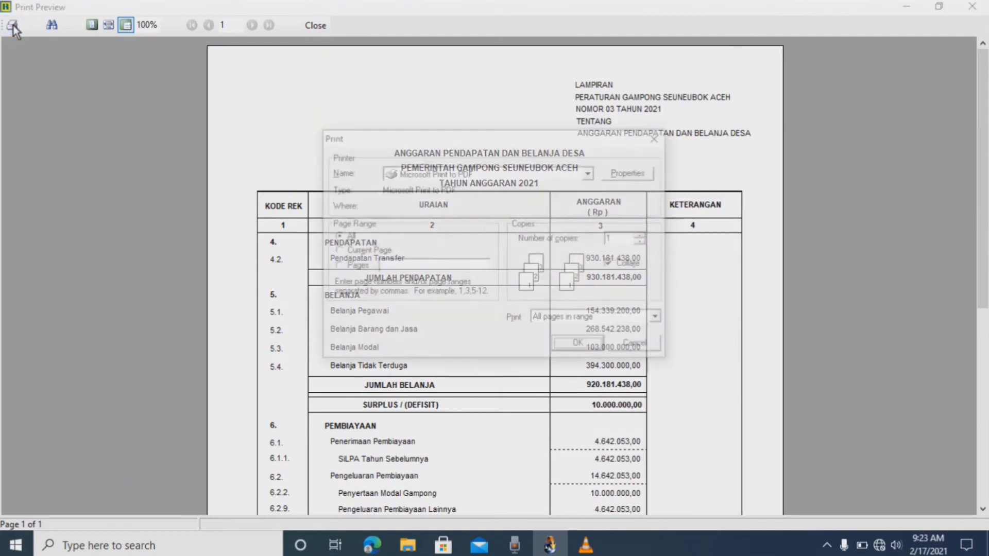
click(580, 345)
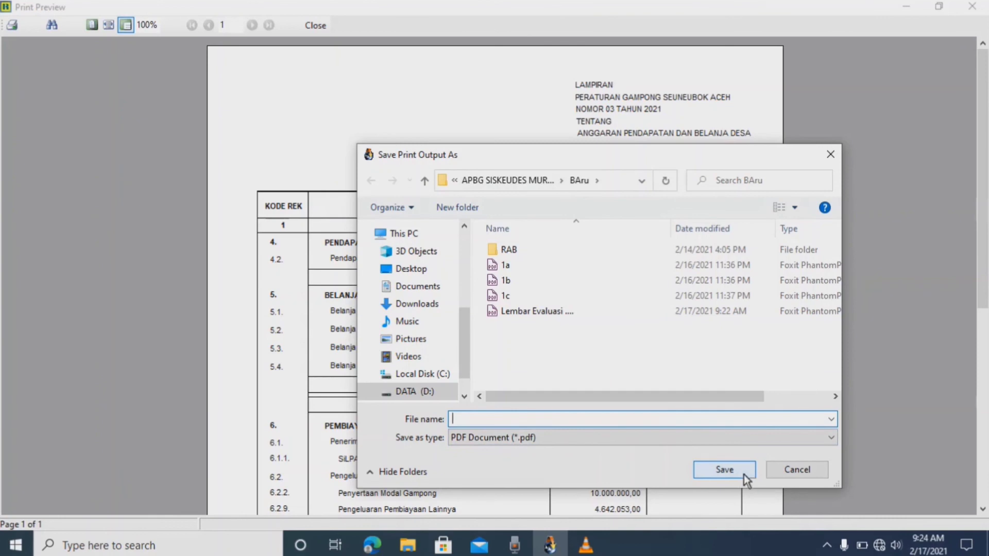
click(792, 476)
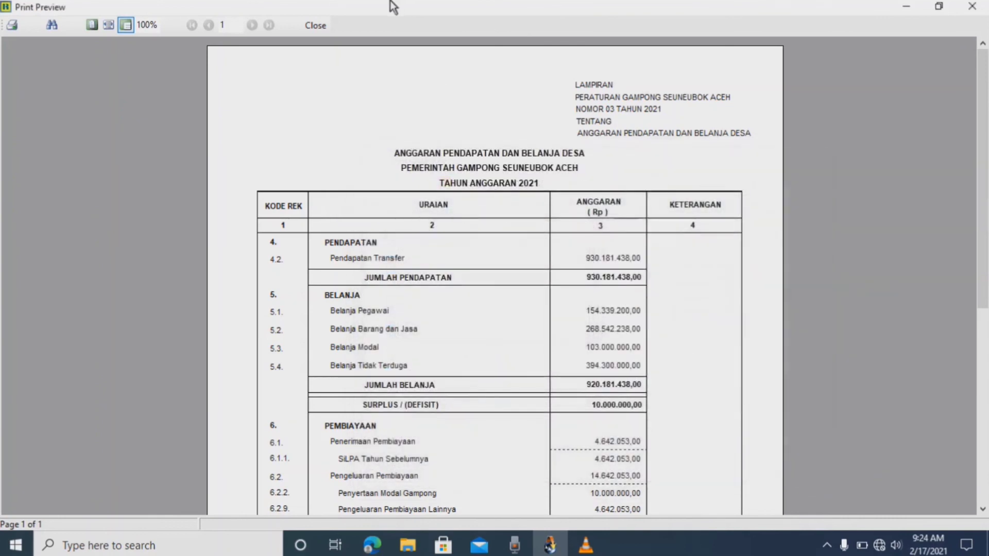
Leave the Lampiran 1a preview, preview the Lampiran 1b - Perdes APBDesa report, and close it again.
click(318, 26)
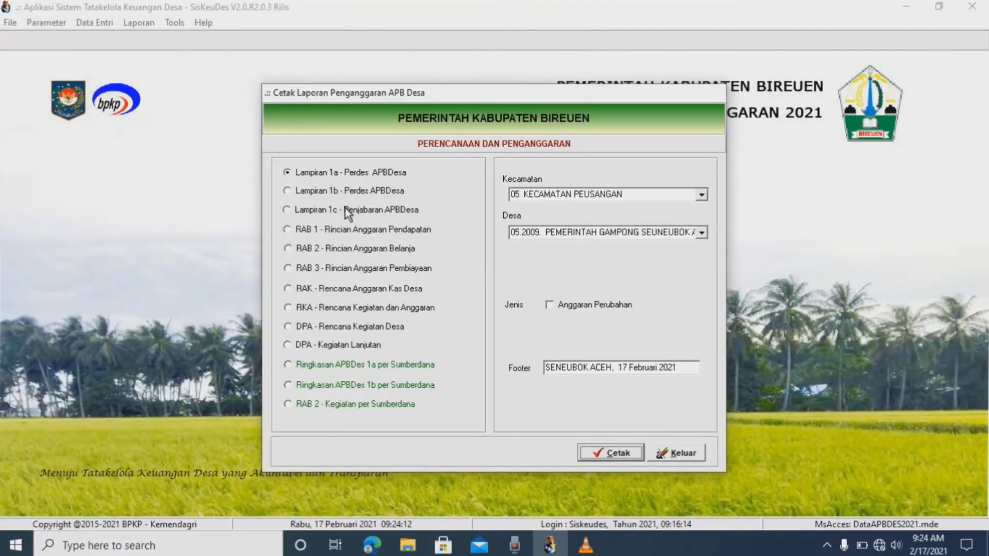
click(289, 193)
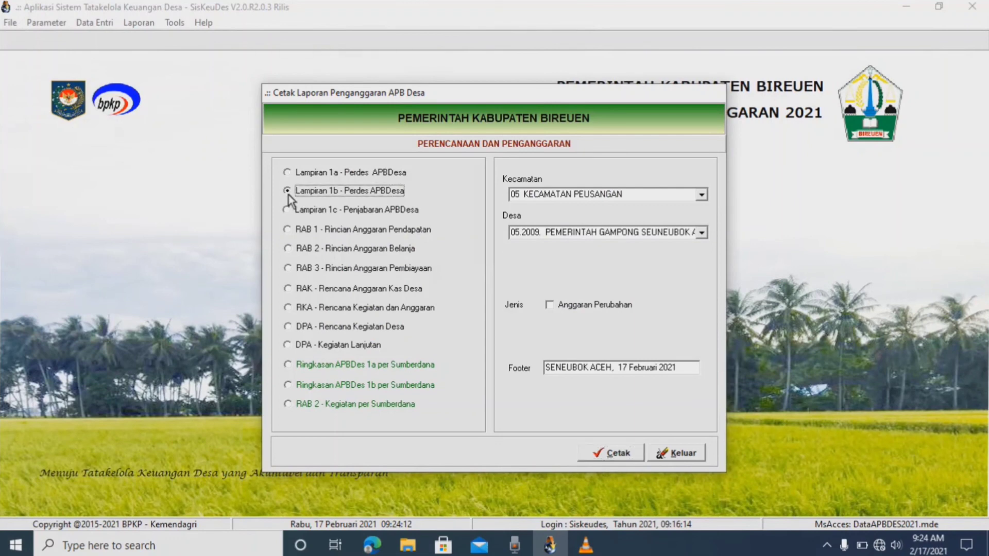
click(611, 455)
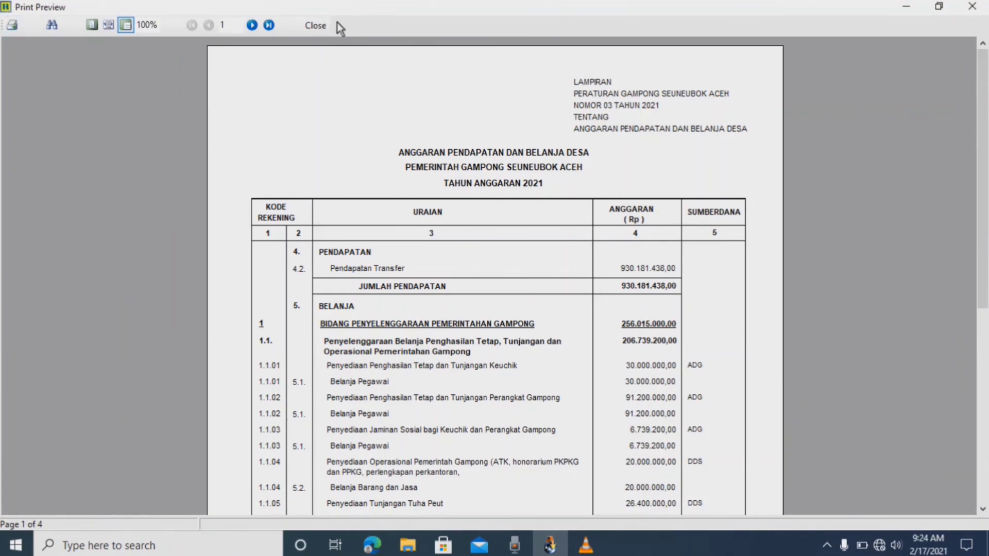
click(315, 26)
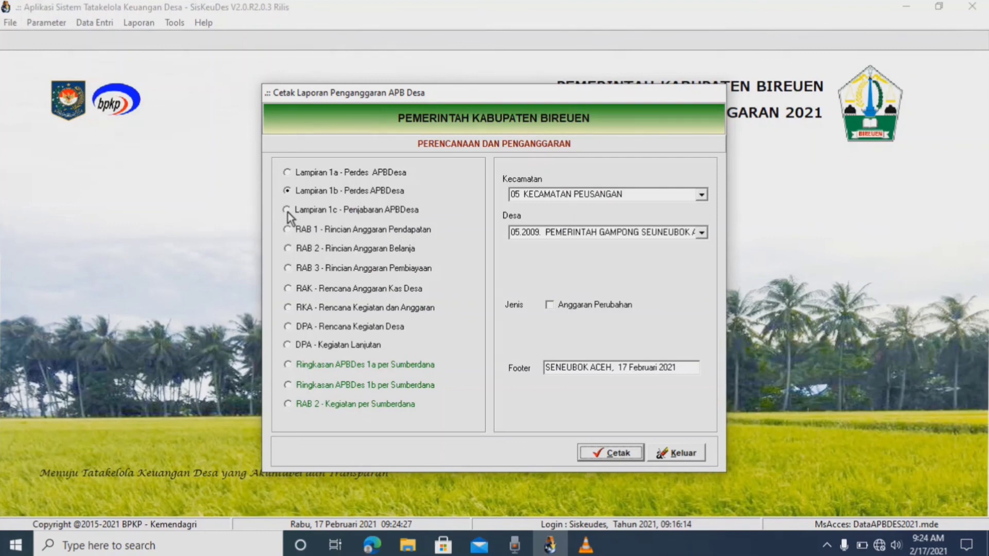
Preview the Lampiran 1c - Penjabaran APBDesa report, close it, and leave the budgeting report form.
click(287, 210)
click(620, 454)
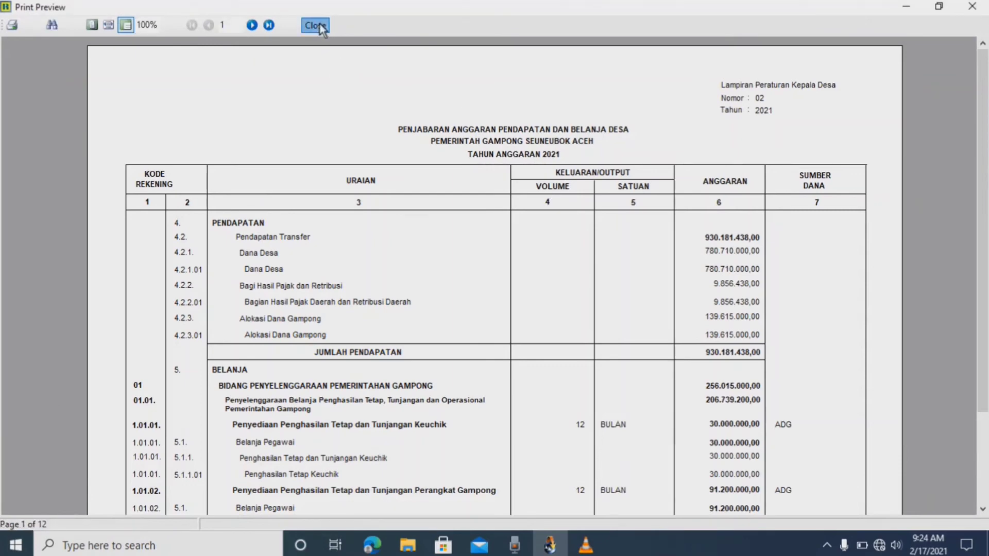
click(315, 26)
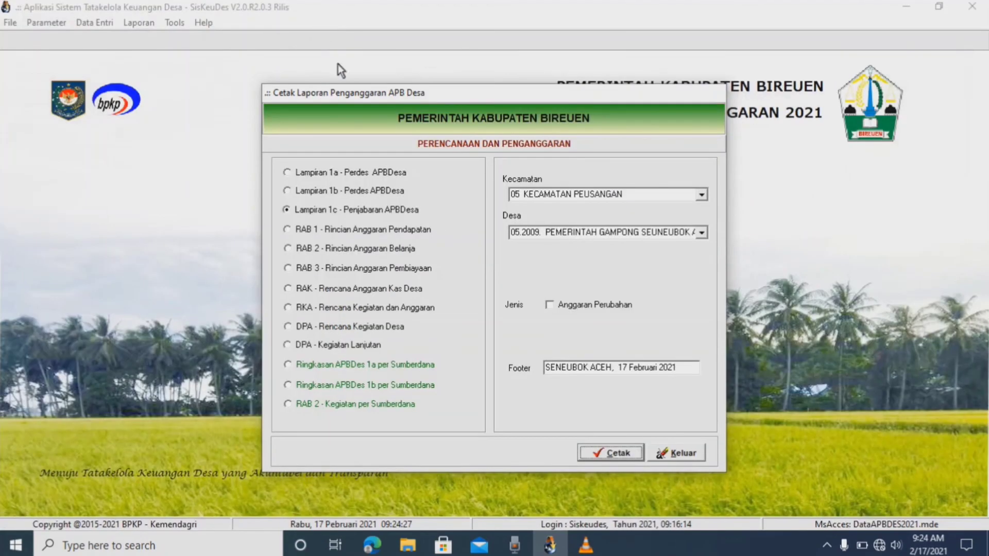
click(684, 459)
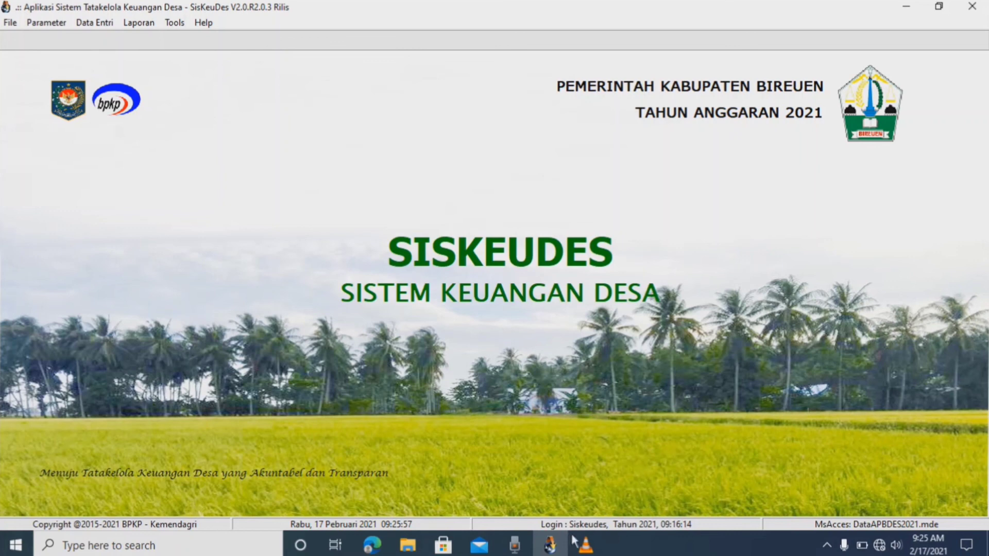
Switch to Voice Recorder and stop the running audio recording.
click(515, 550)
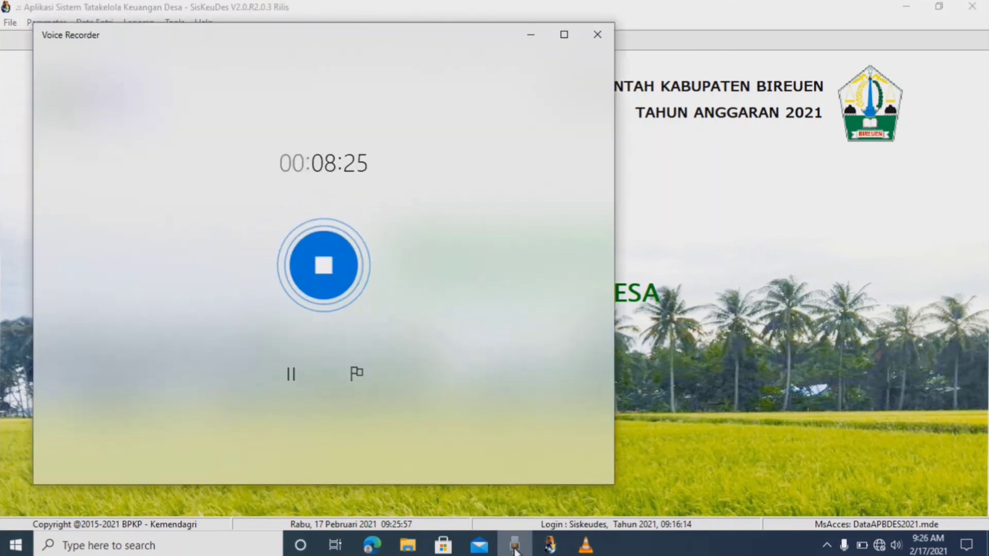
click(333, 270)
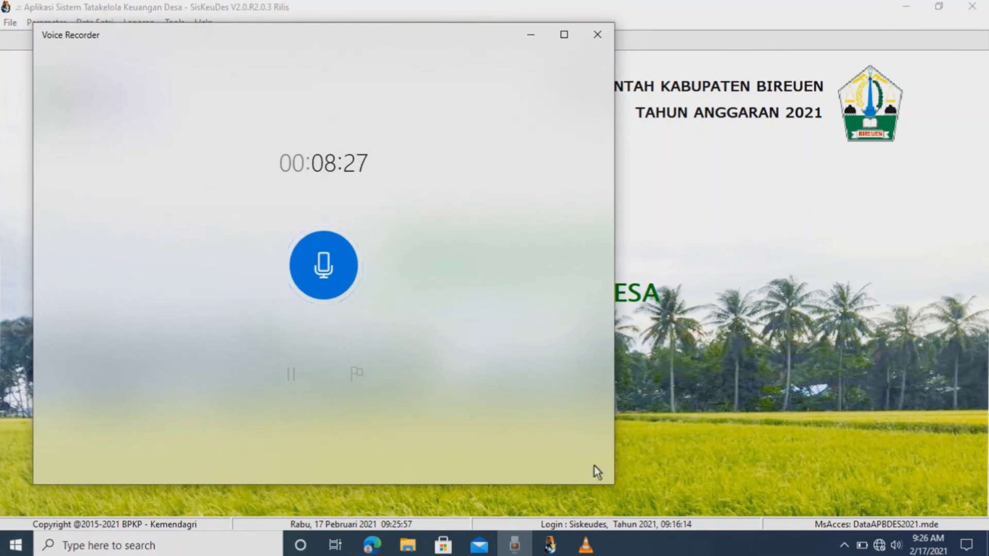